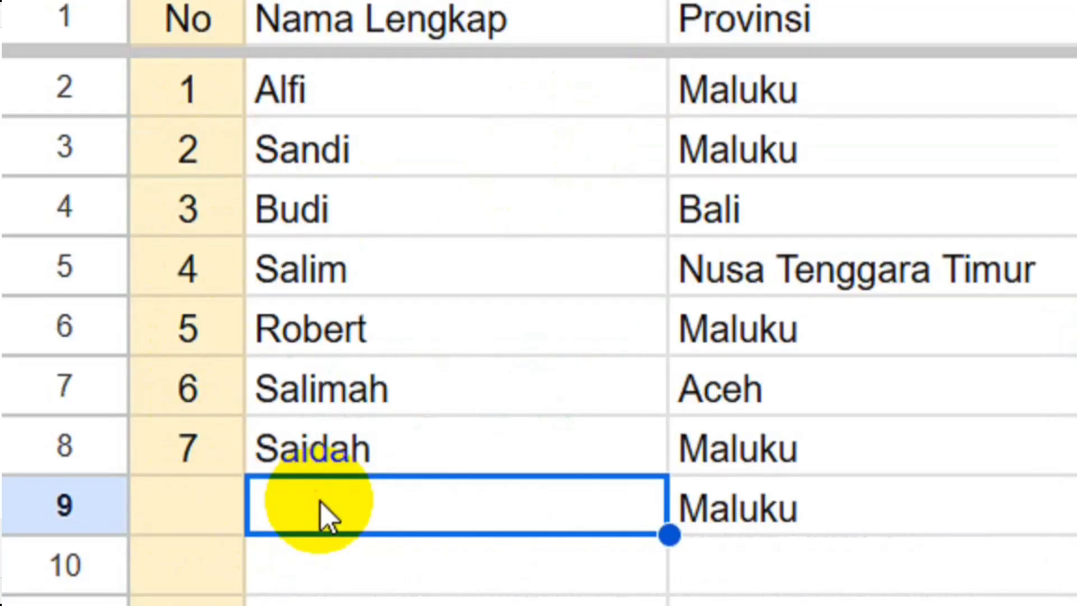
- Confirm Ali in B9, then launch Google Sheets from the apps grid and create a blank spreadsheet
{"action": "type", "text": "Ali"}
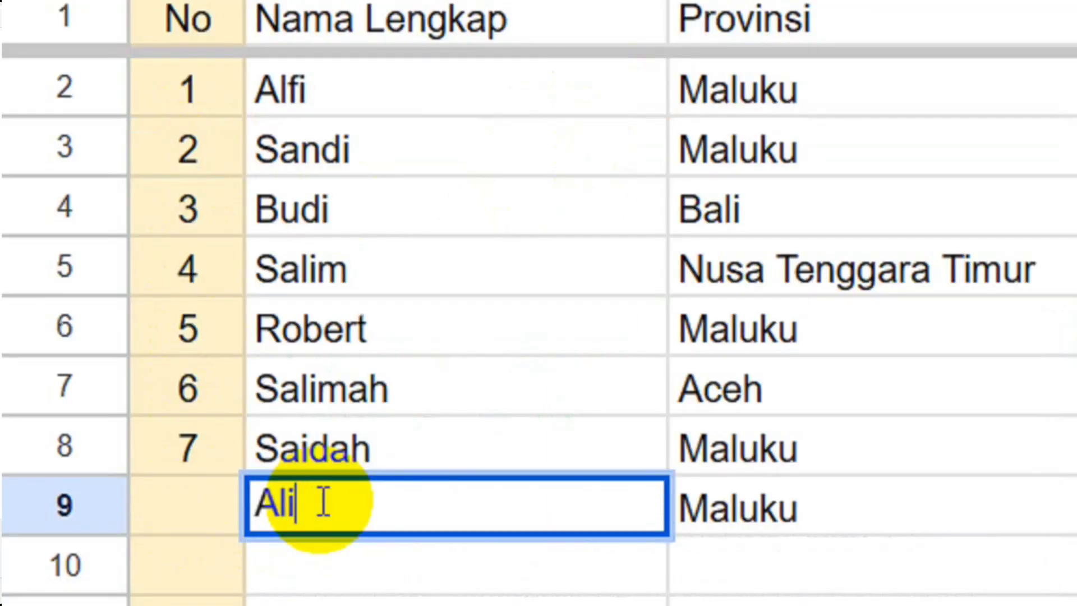
{"action": "key", "text": "Return"}
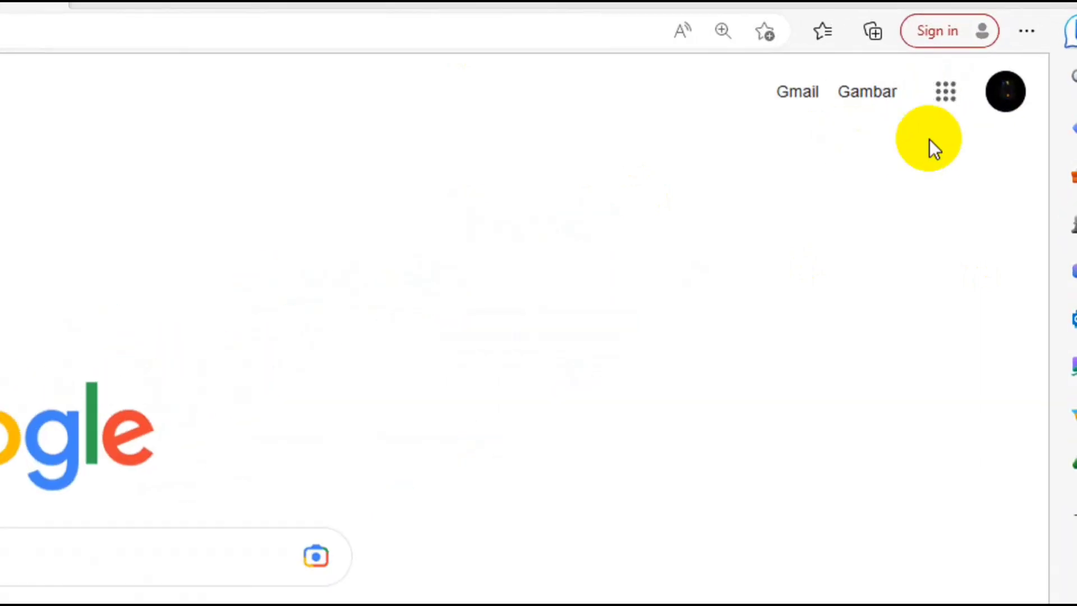
{"action": "left_click", "coordinate": [1013, 52]}
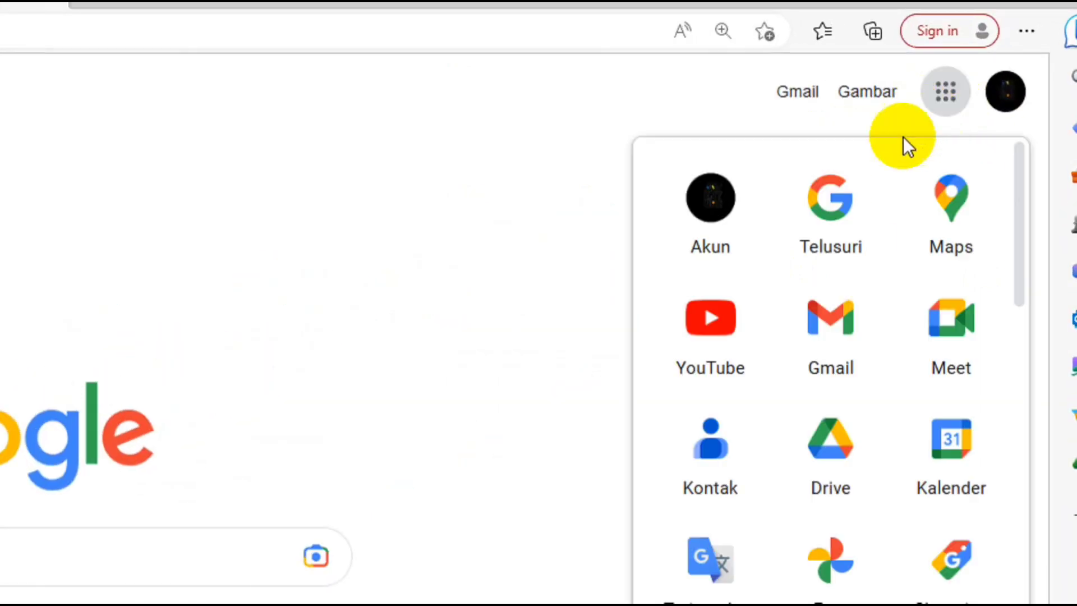
{"action": "scroll", "coordinate": [841, 386], "scroll_direction": "down", "scroll_amount": 1}
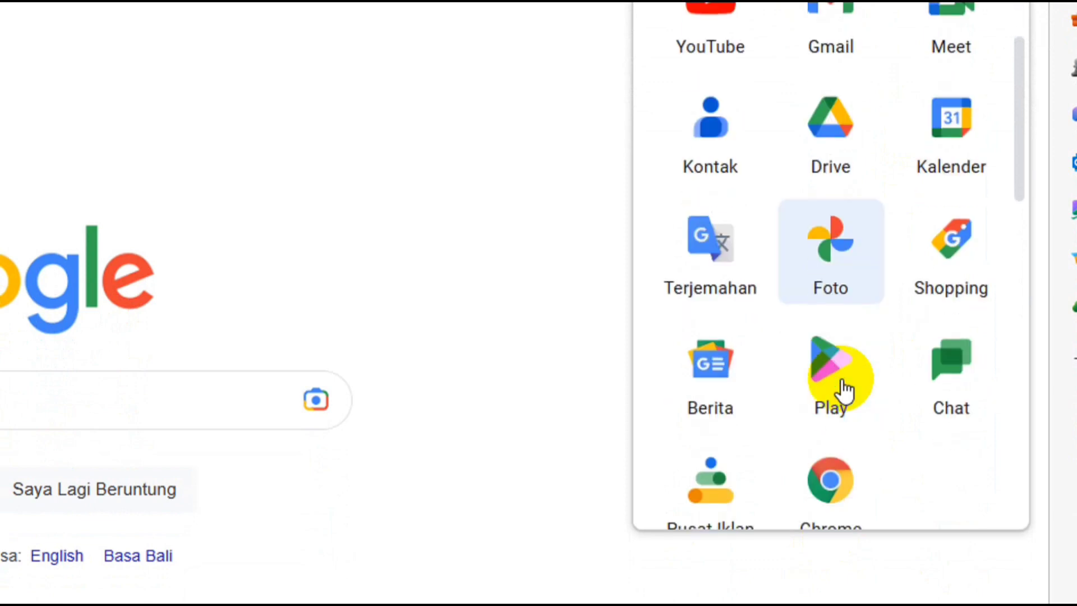
{"action": "scroll", "coordinate": [841, 386], "scroll_direction": "down", "scroll_amount": 1}
{"action": "scroll", "coordinate": [824, 393], "scroll_direction": "down", "scroll_amount": 1}
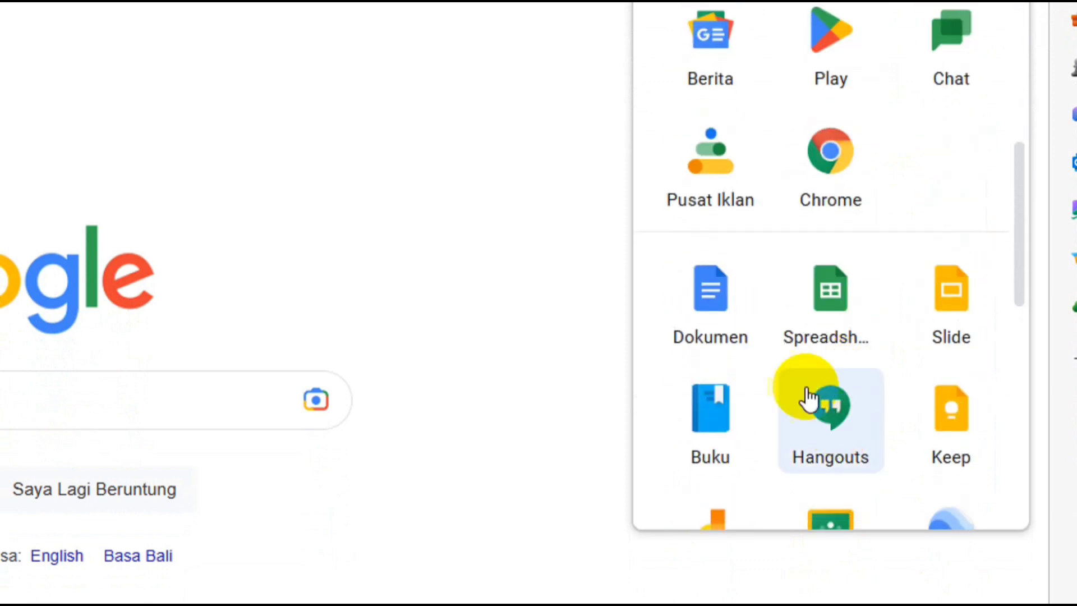
{"action": "left_click", "coordinate": [826, 292]}
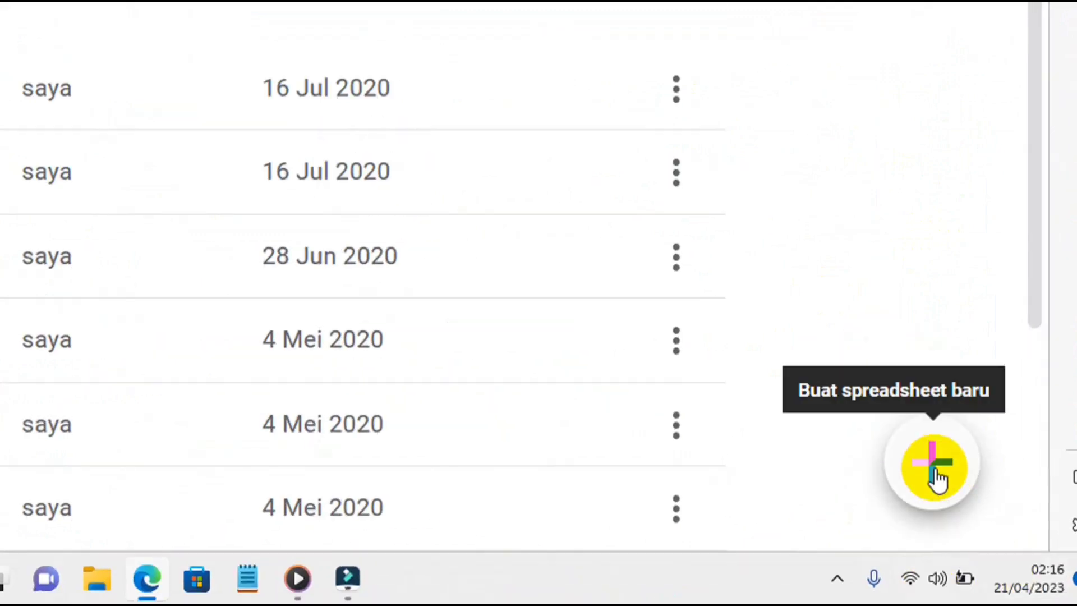
{"action": "left_click", "coordinate": [936, 476]}
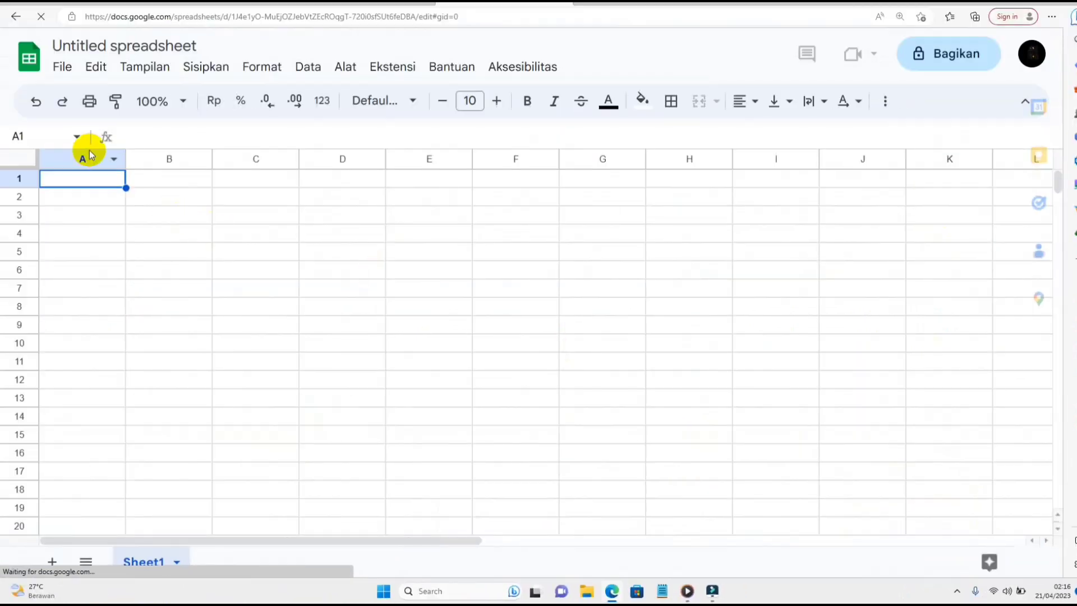
- Type the heading No in B3 with 1, 2 and 3 beneath it
{"action": "left_click", "coordinate": [186, 220]}
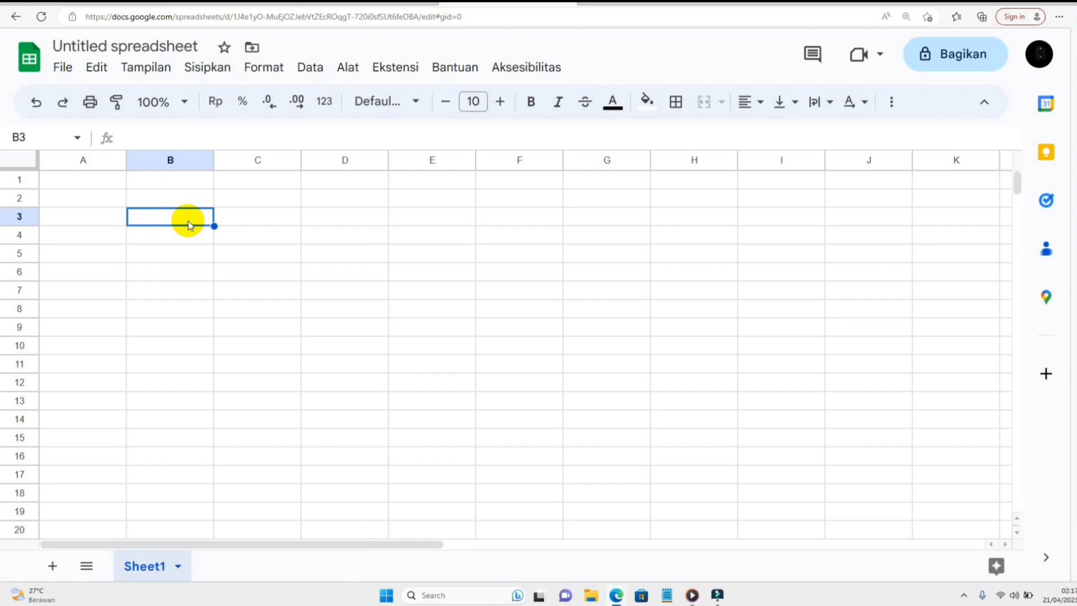
{"action": "type", "text": "No"}
{"action": "key", "text": "Return"}
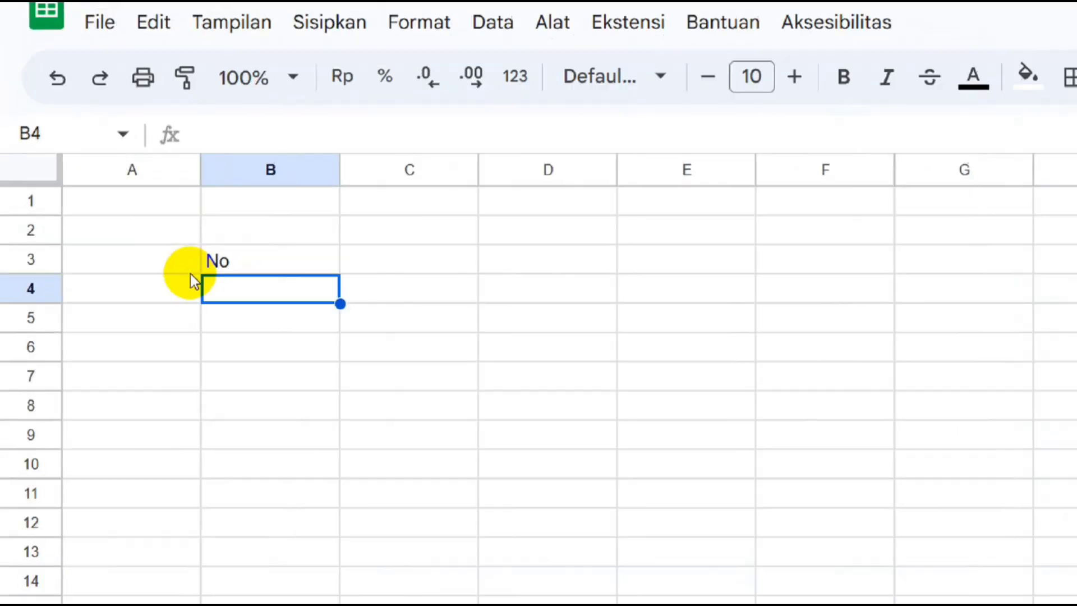
{"action": "type", "text": "1"}
{"action": "key", "text": "Return"}
{"action": "type", "text": "2"}
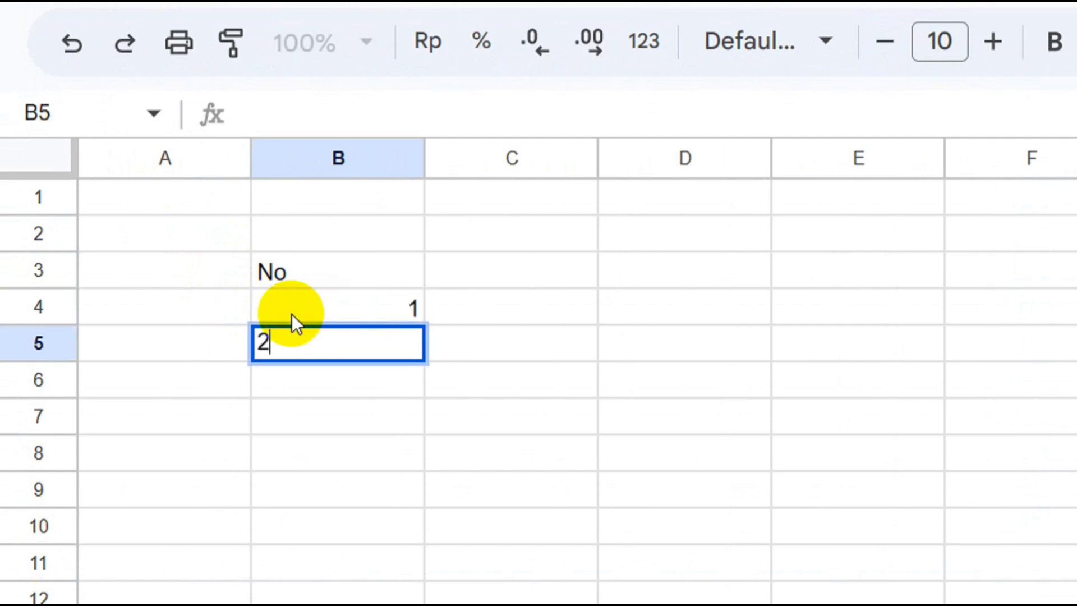
{"action": "key", "text": "Return"}
{"action": "type", "text": "3"}
{"action": "key", "text": "Return"}
- Fill the numbering down to 13 in B16, undoing an accidental block move
{"action": "left_click_drag", "start_coordinate": [371, 309], "coordinate": [383, 332]}
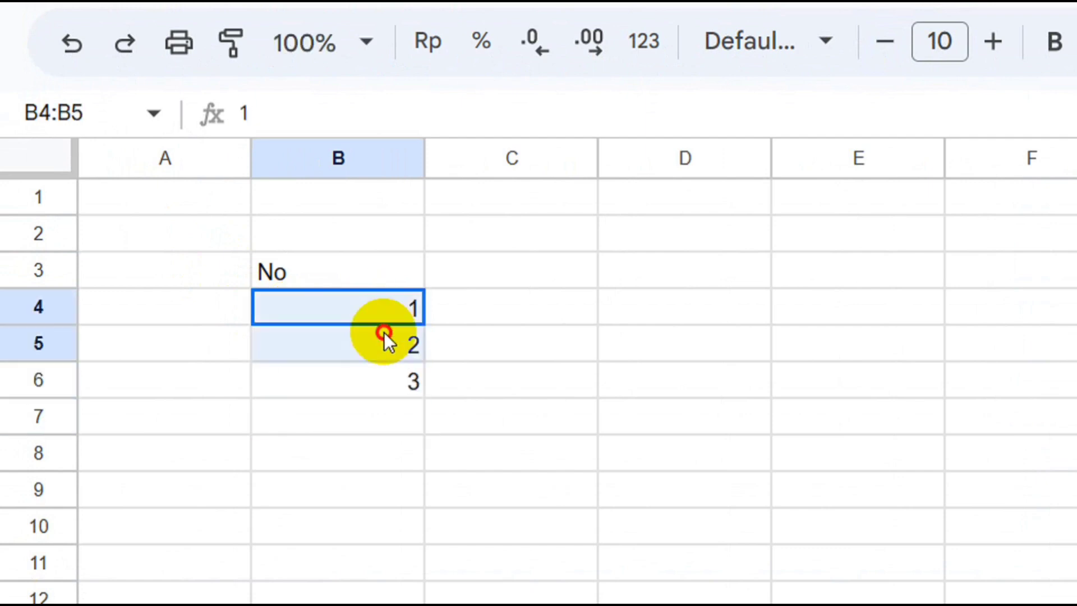
{"action": "left_click_drag", "start_coordinate": [426, 362], "coordinate": [441, 480]}
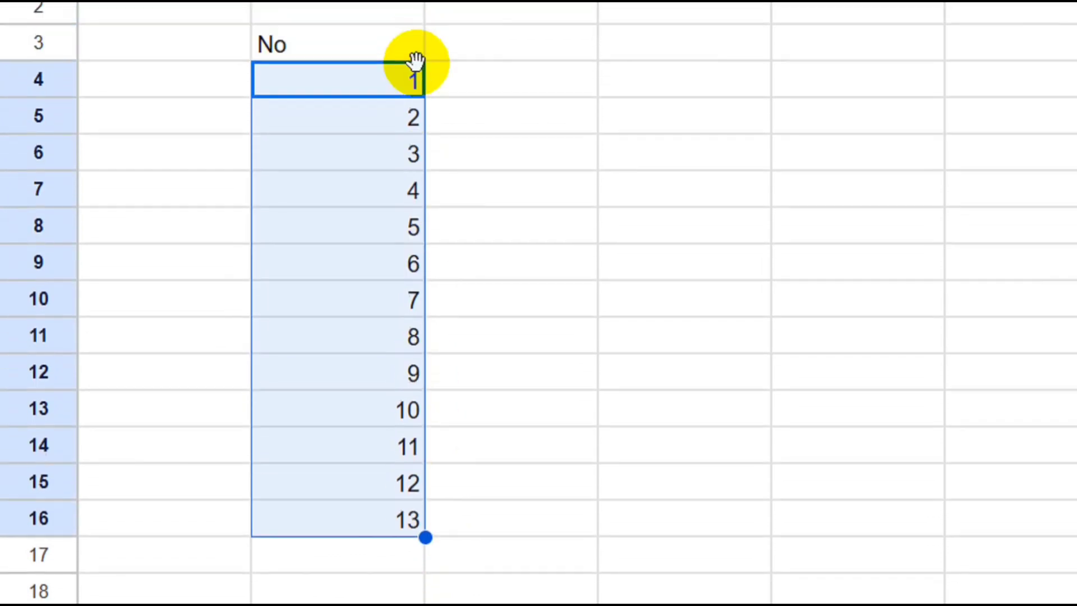
{"action": "left_click_drag", "start_coordinate": [413, 125], "coordinate": [416, 153]}
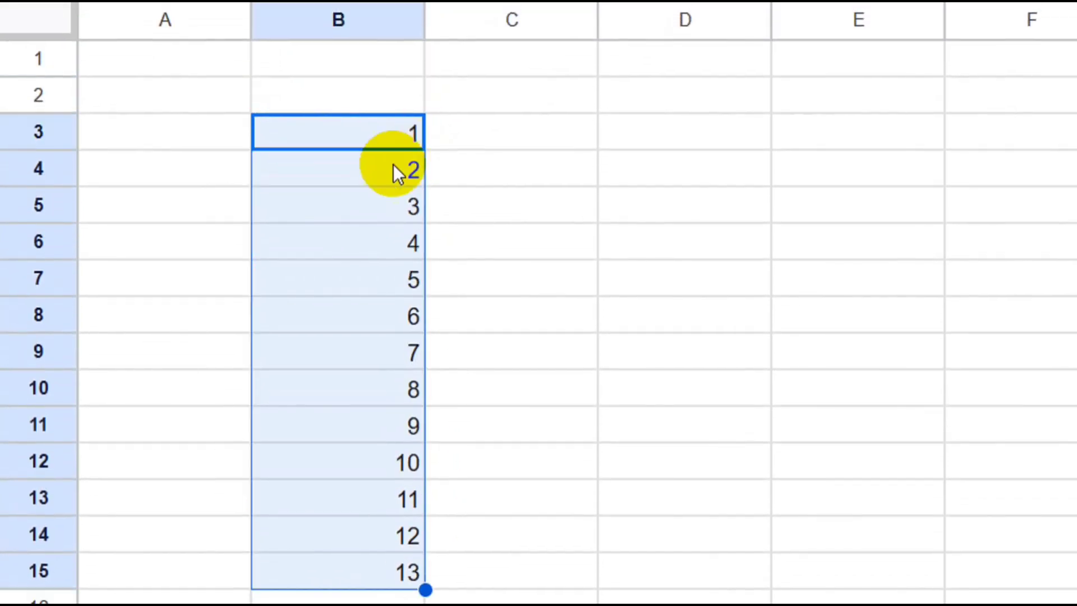
{"action": "key", "text": "ctrl+z"}
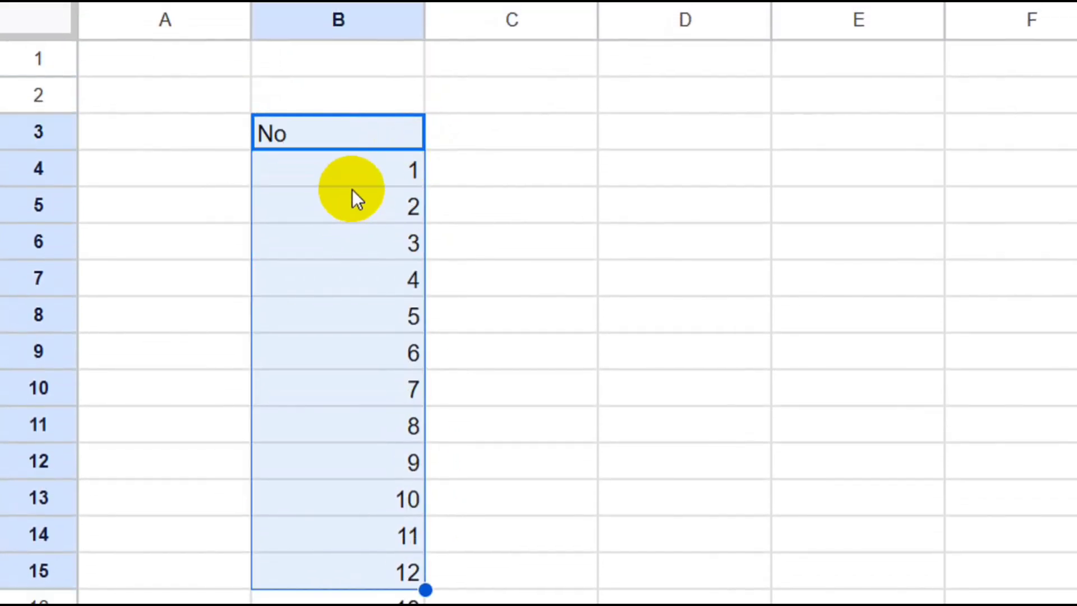
{"action": "left_click", "coordinate": [351, 178]}
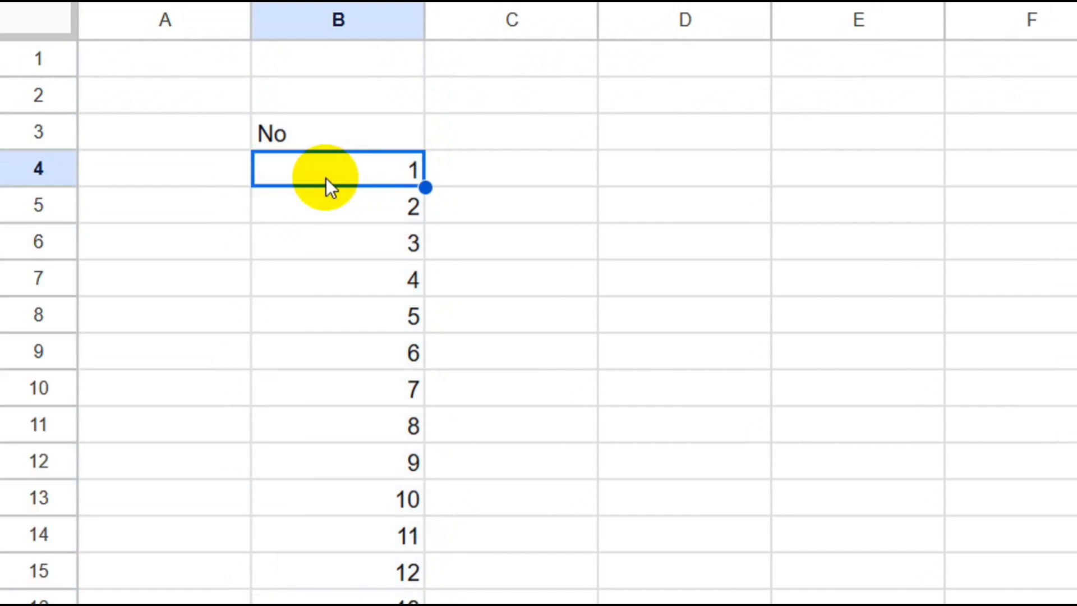
{"action": "left_click", "coordinate": [530, 177]}
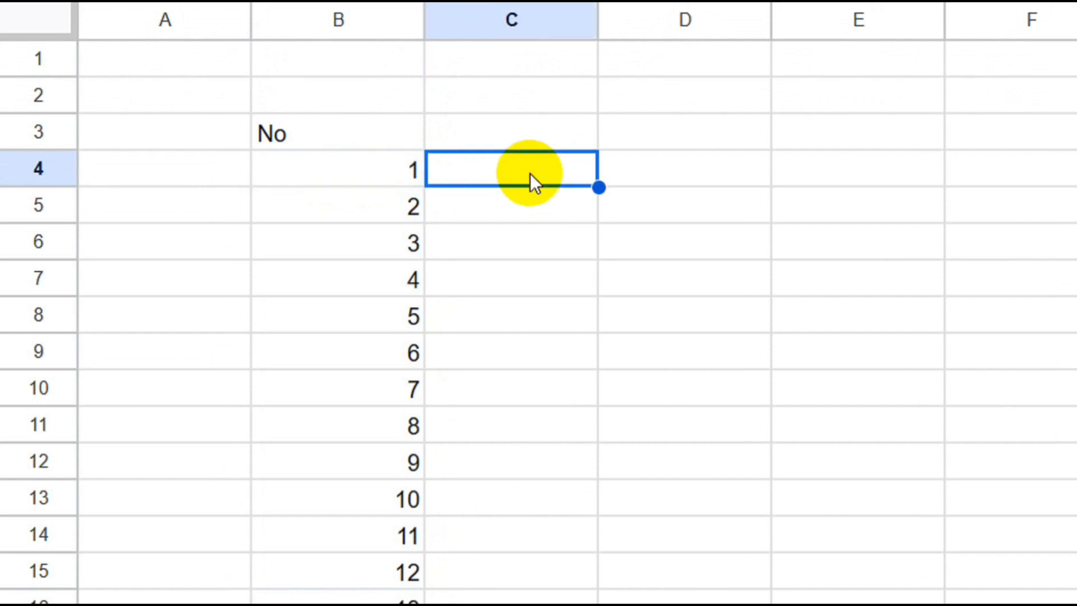
{"action": "left_click", "coordinate": [375, 171]}
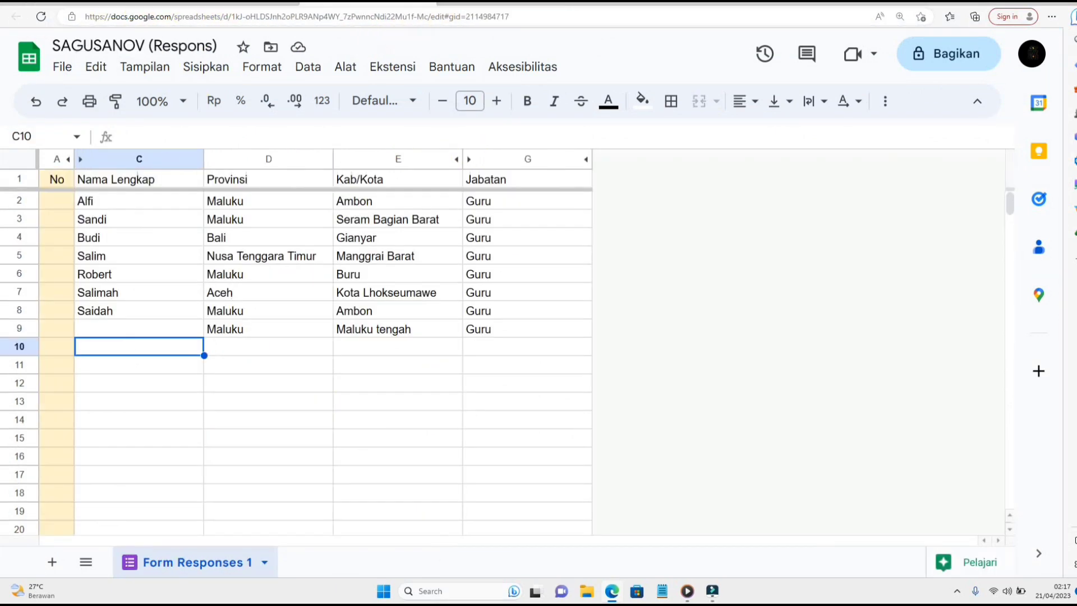
{"action": "left_click", "coordinate": [197, 457]}
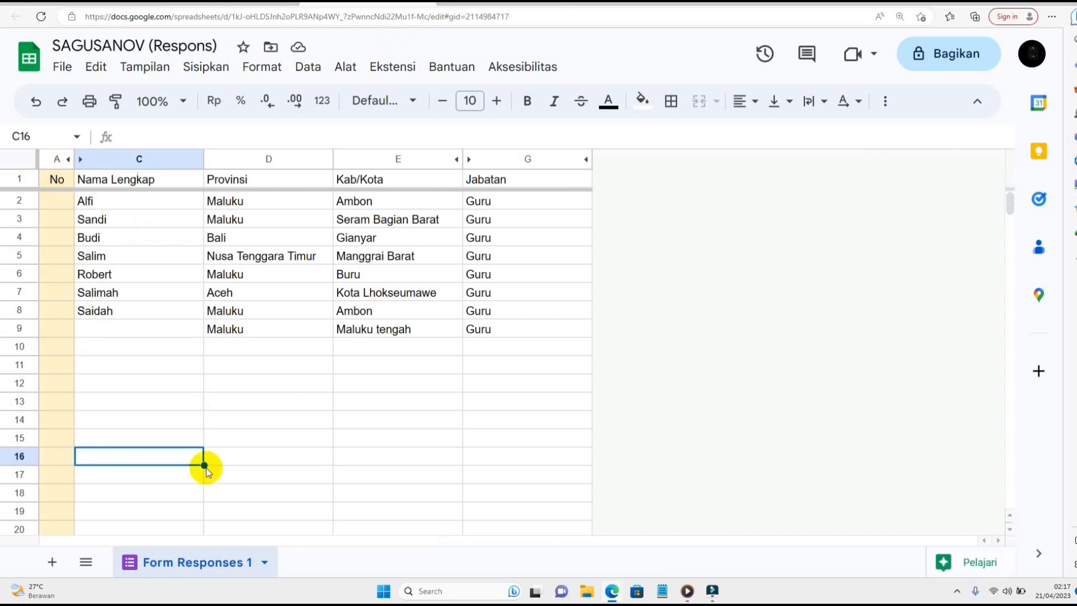
{"action": "left_click", "coordinate": [133, 189]}
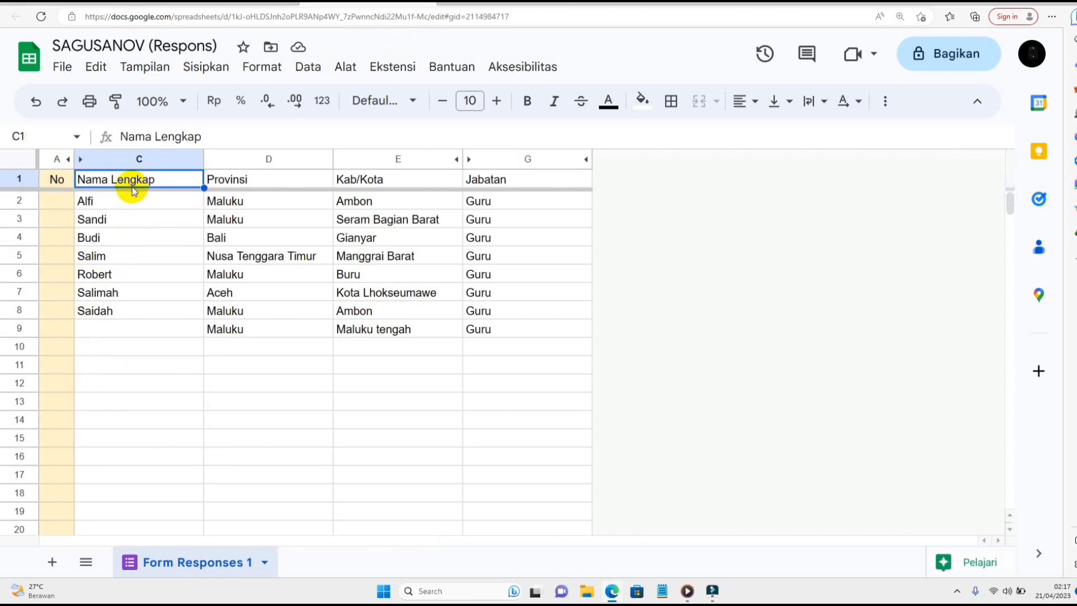
{"action": "left_click", "coordinate": [252, 184]}
{"action": "left_click", "coordinate": [361, 188]}
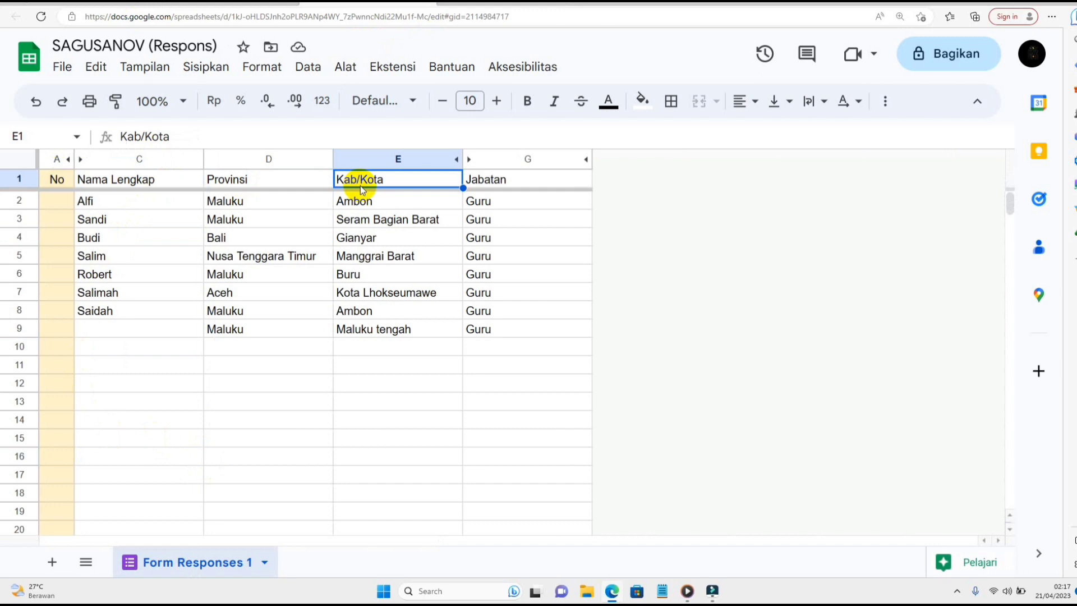
{"action": "scroll", "coordinate": [246, 250], "scroll_direction": "down", "scroll_amount": 1}
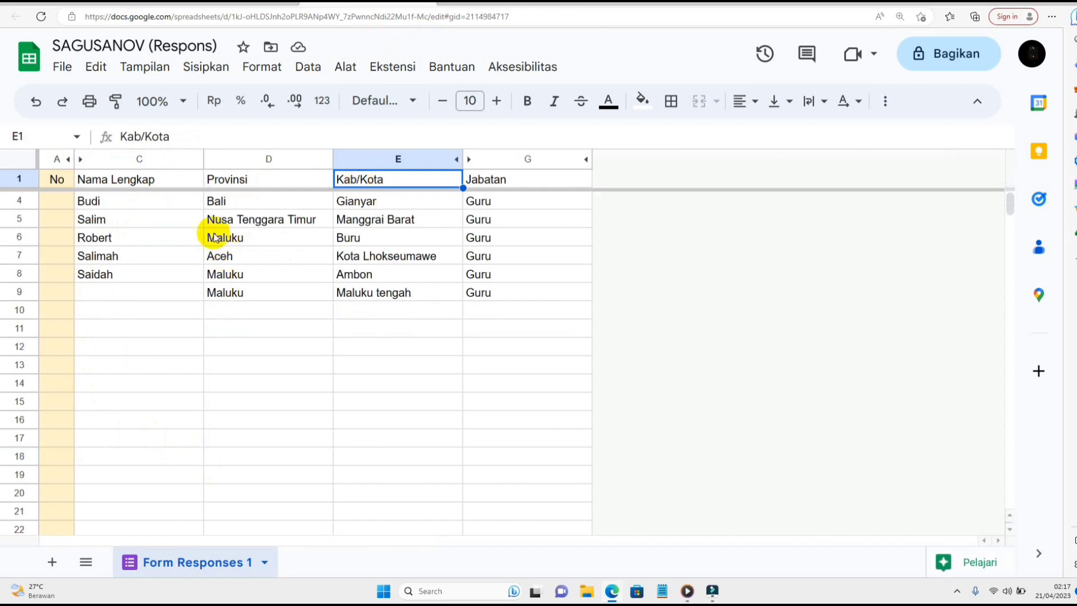
{"action": "scroll", "coordinate": [216, 233], "scroll_direction": "up", "scroll_amount": 1}
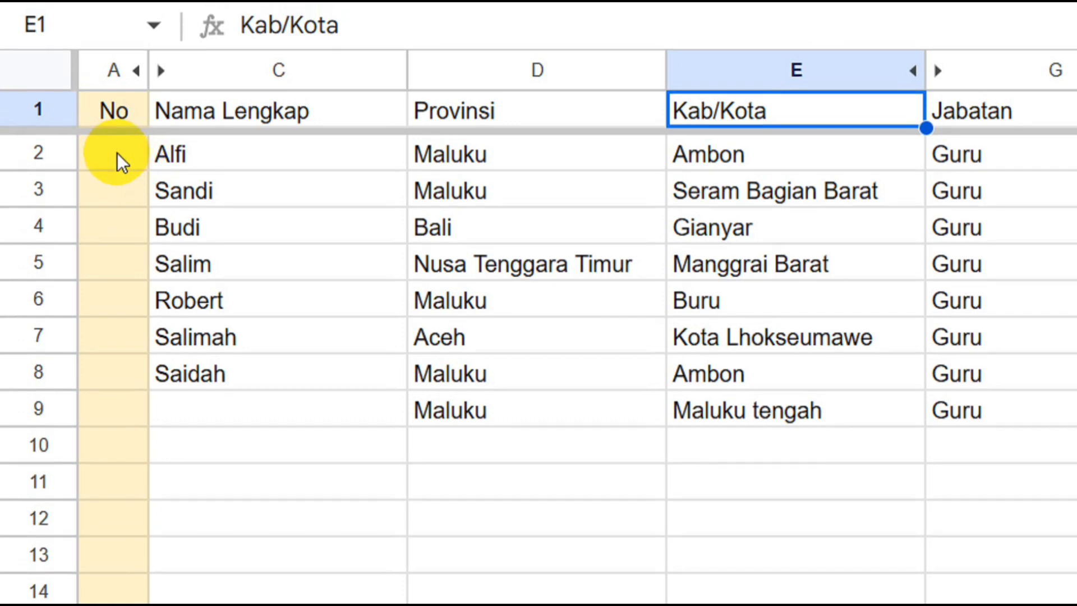
- Enter =SEQUENCE(COUNTA(C2:C10)) in A2 so the named rows number 1 to 7
{"action": "left_click", "coordinate": [118, 152]}
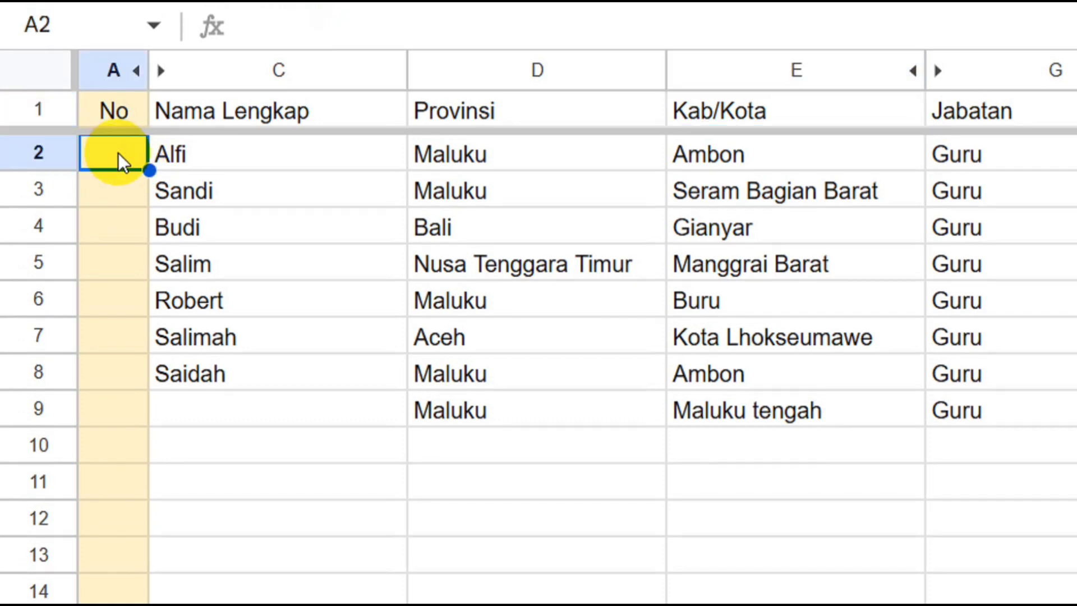
{"action": "type", "text": "="}
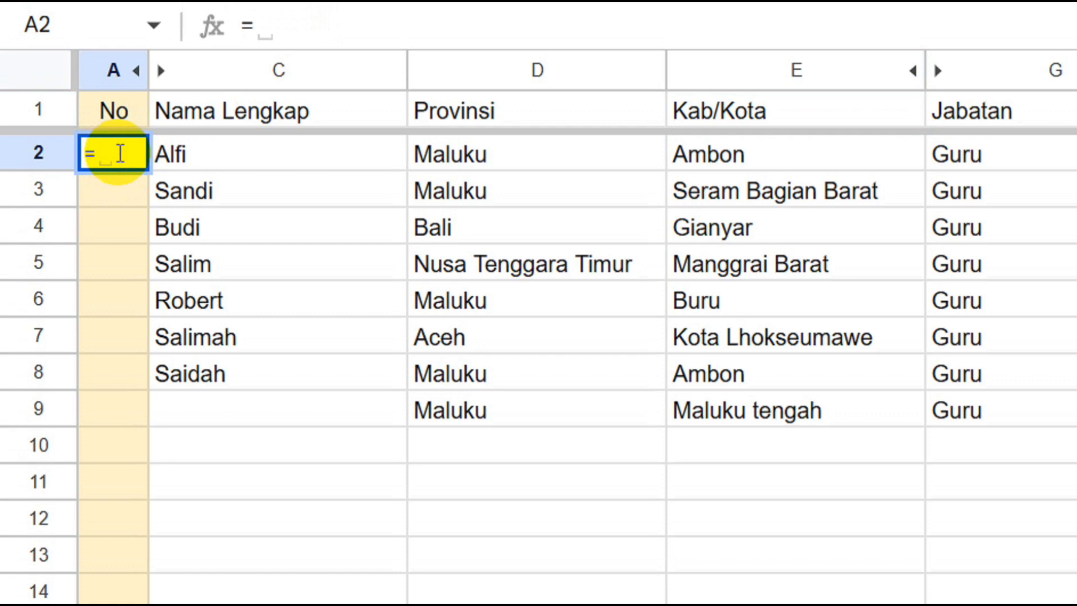
{"action": "type", "text": "s"}
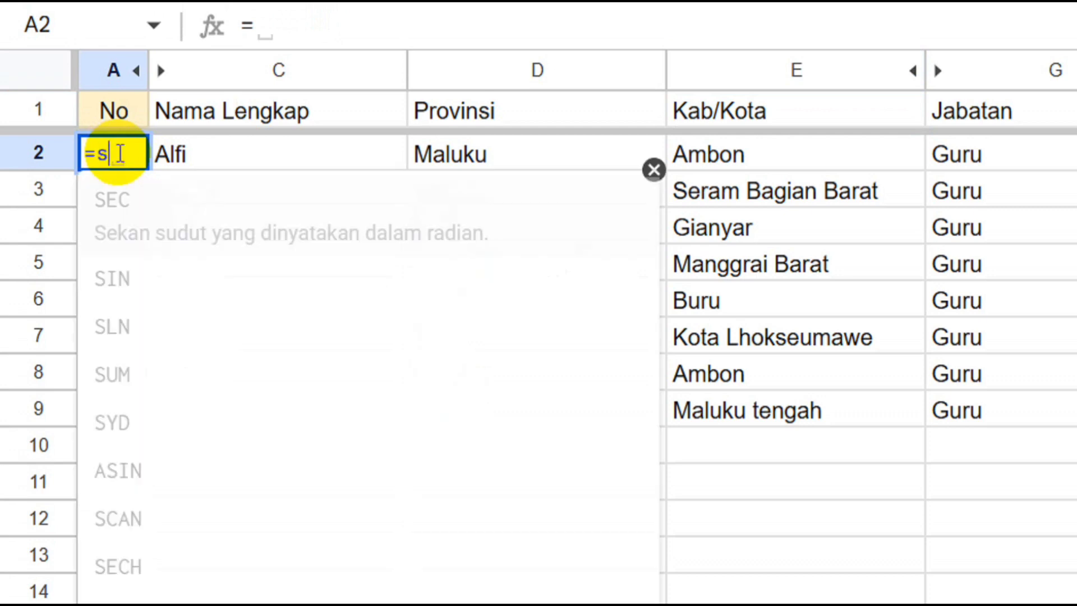
{"action": "type", "text": "equ"}
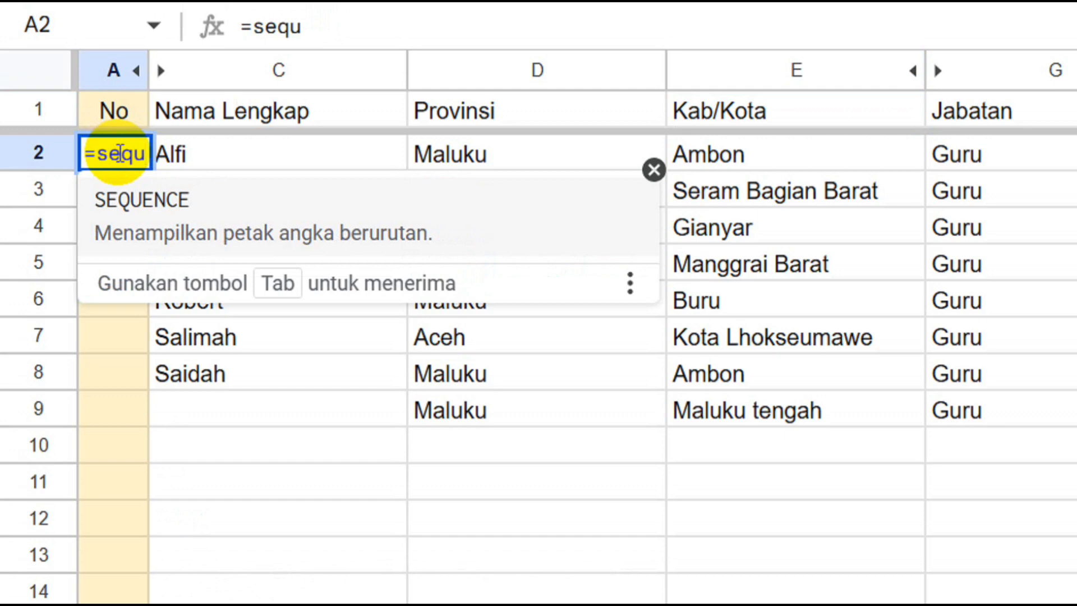
{"action": "left_click", "coordinate": [157, 209]}
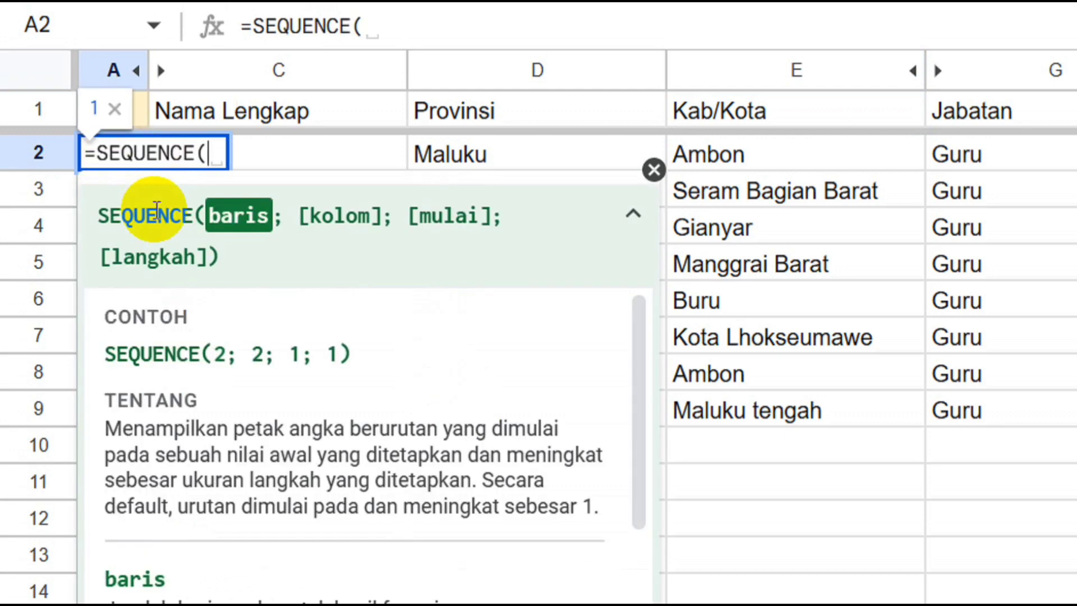
{"action": "type", "text": "co"}
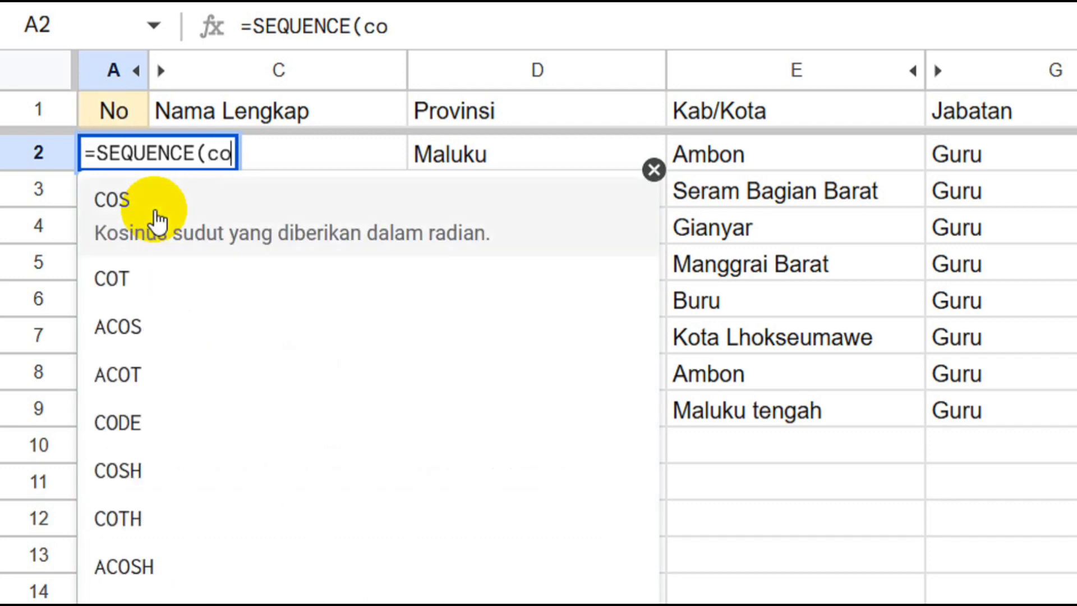
{"action": "type", "text": "un"}
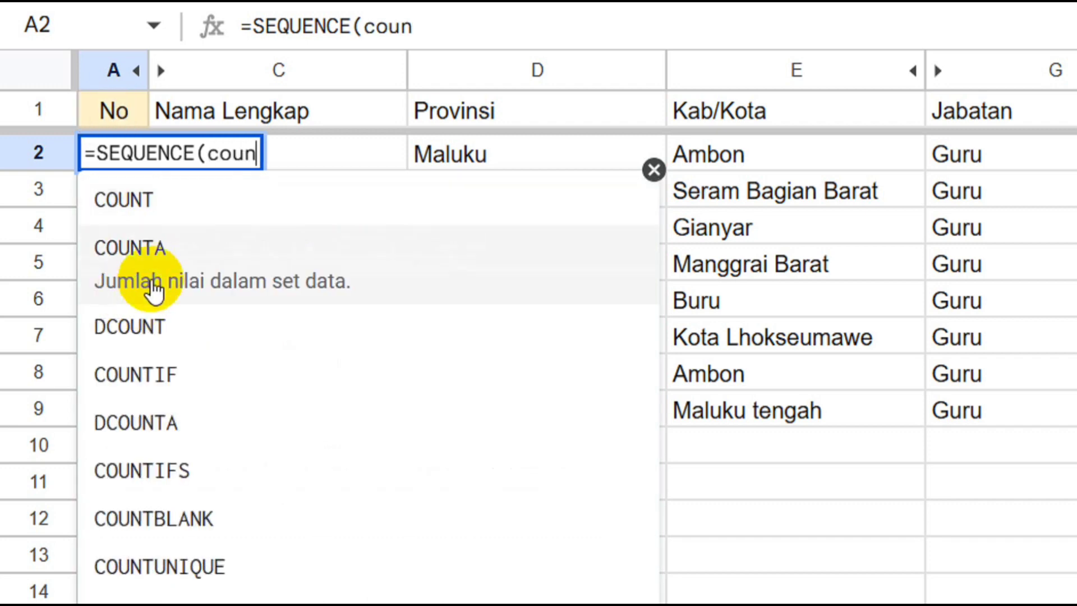
{"action": "left_click", "coordinate": [126, 276]}
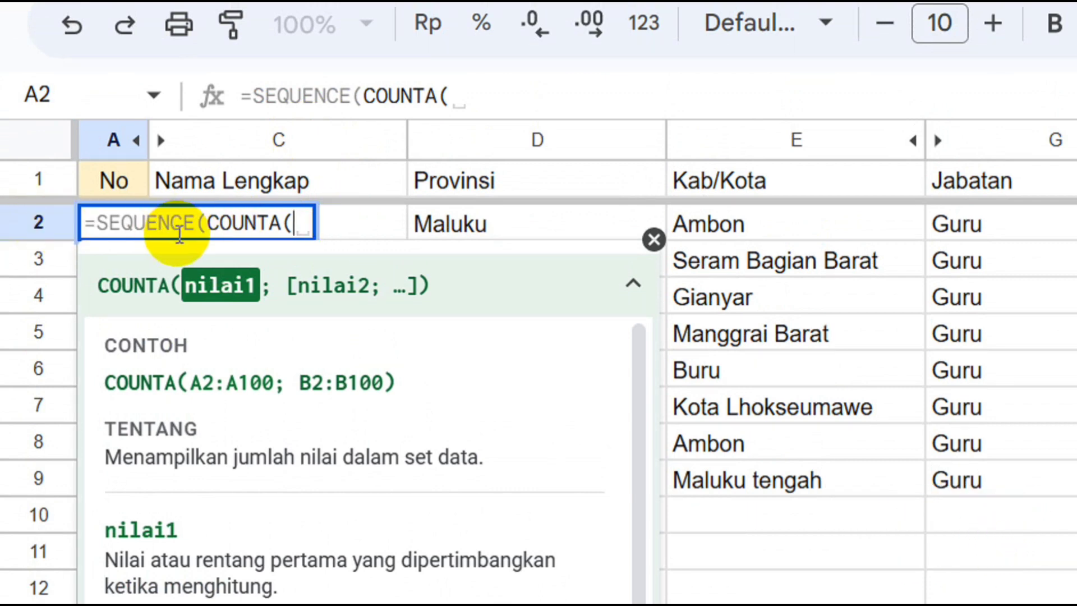
{"action": "type", "text": "C2"}
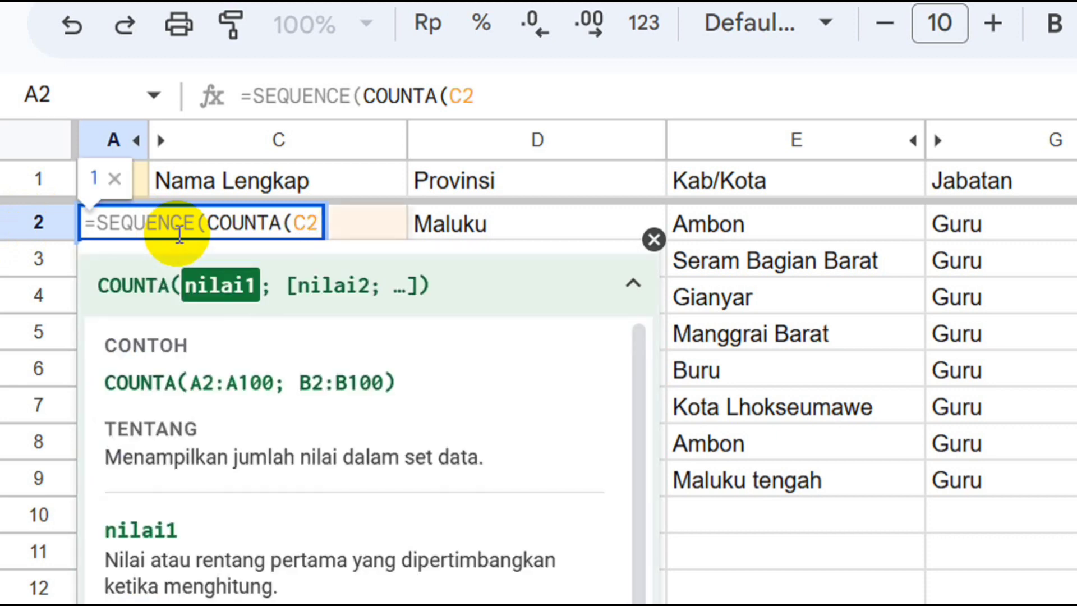
{"action": "type", "text": ":"}
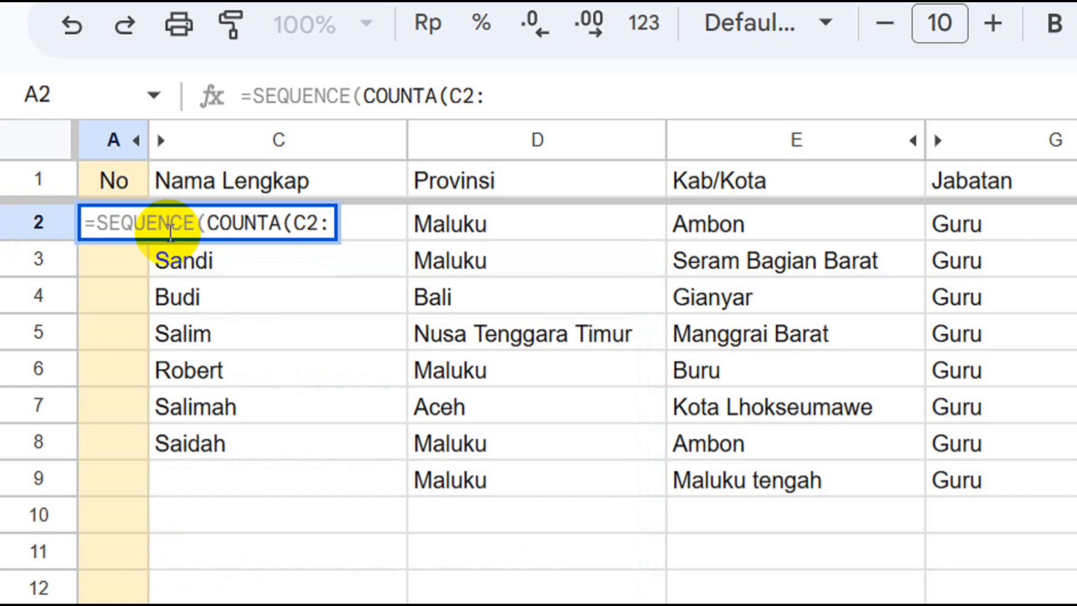
{"action": "type", "text": "C"}
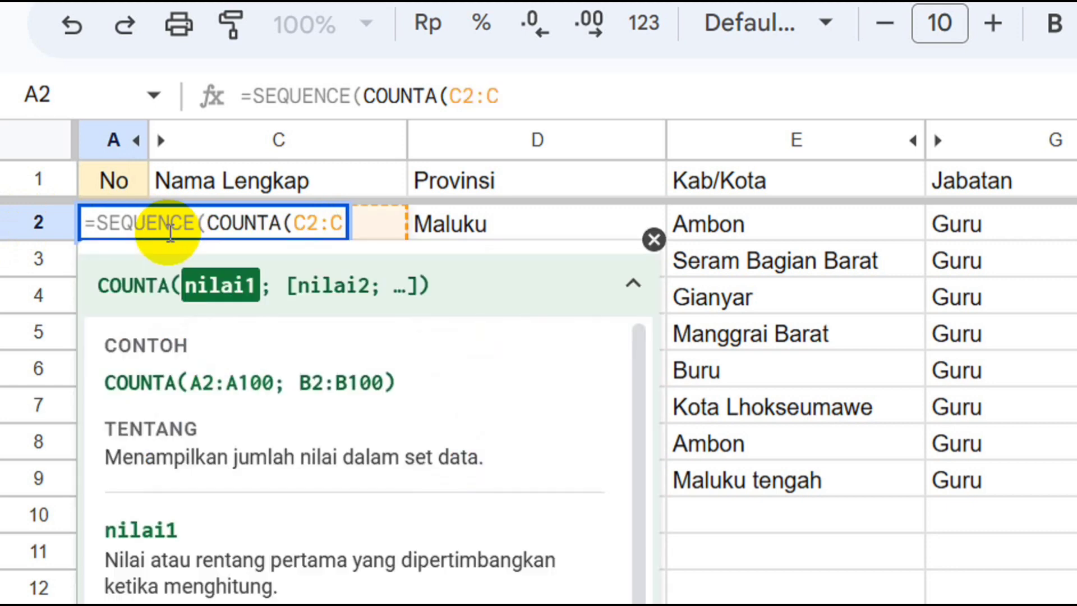
{"action": "type", "text": "10"}
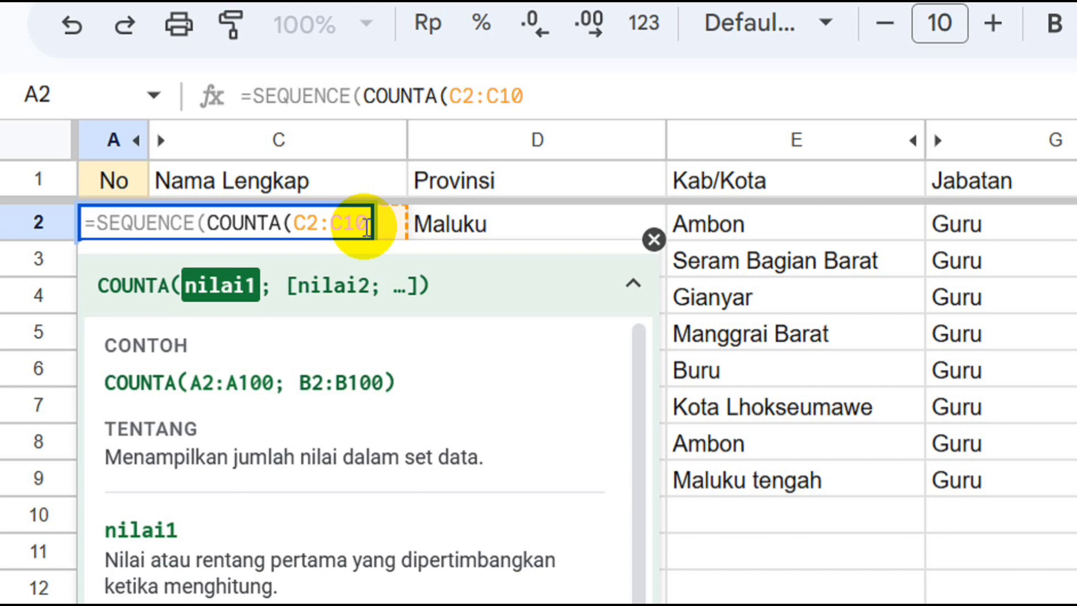
{"action": "key", "text": "BackSpace"}
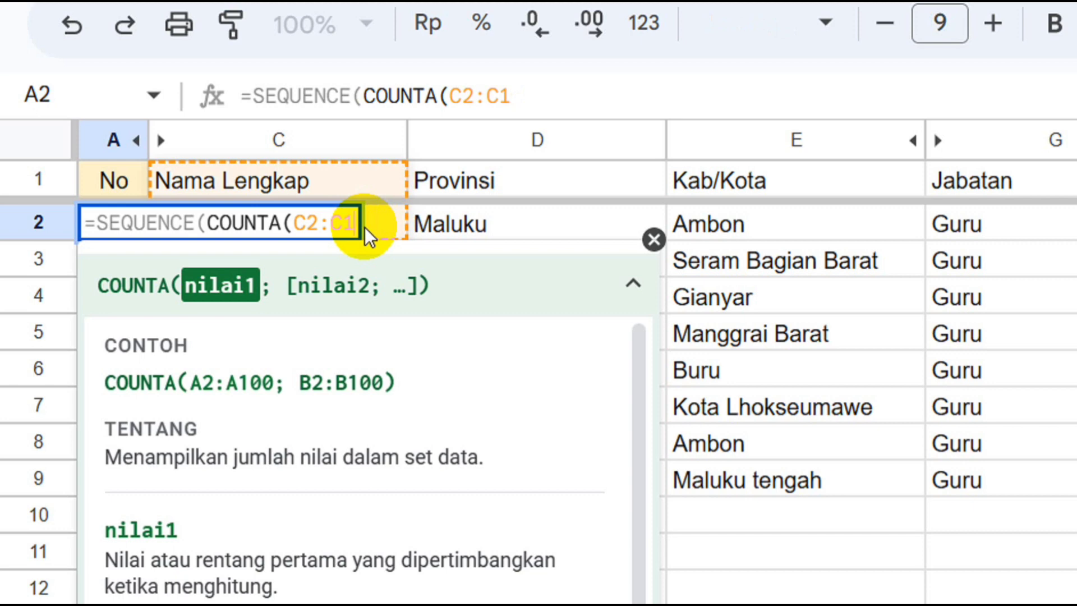
{"action": "type", "text": "00"}
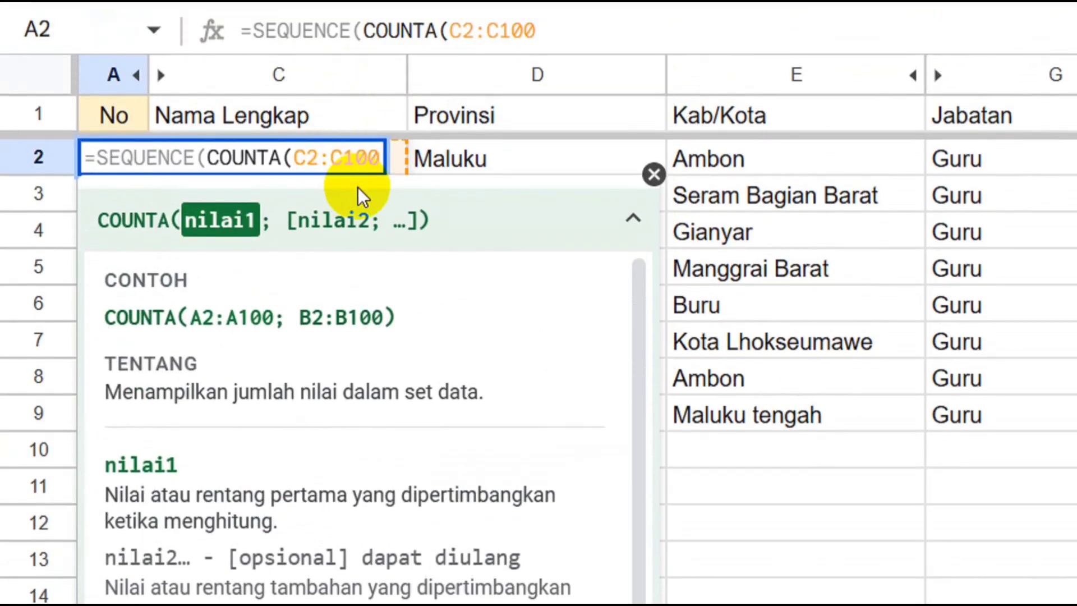
{"action": "key", "text": "BackSpace"}
{"action": "key", "text": "BackSpace"}
{"action": "type", "text": "0"}
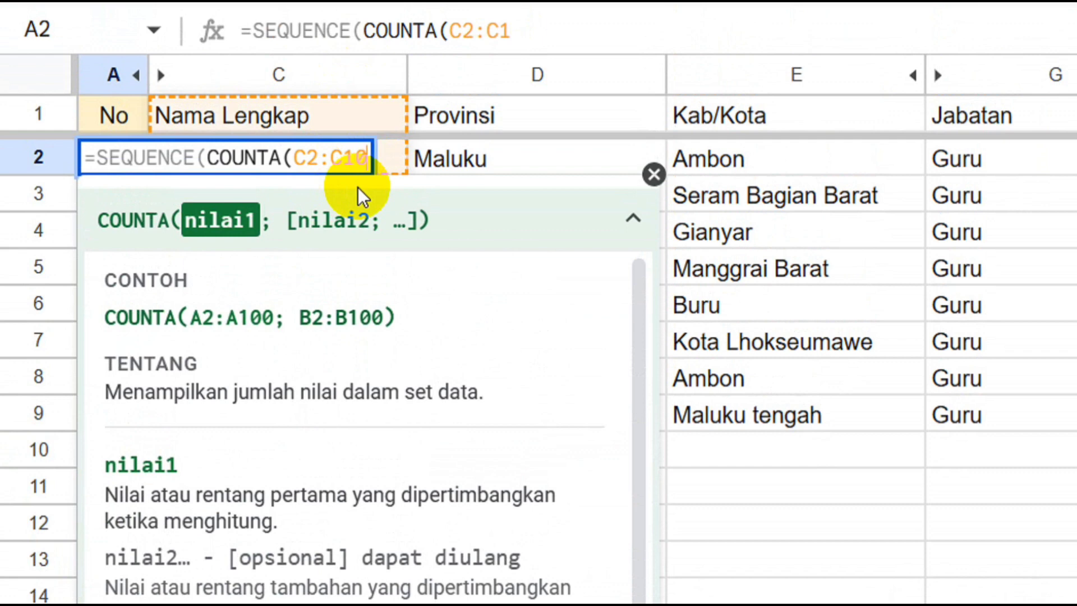
{"action": "type", "text": ")"}
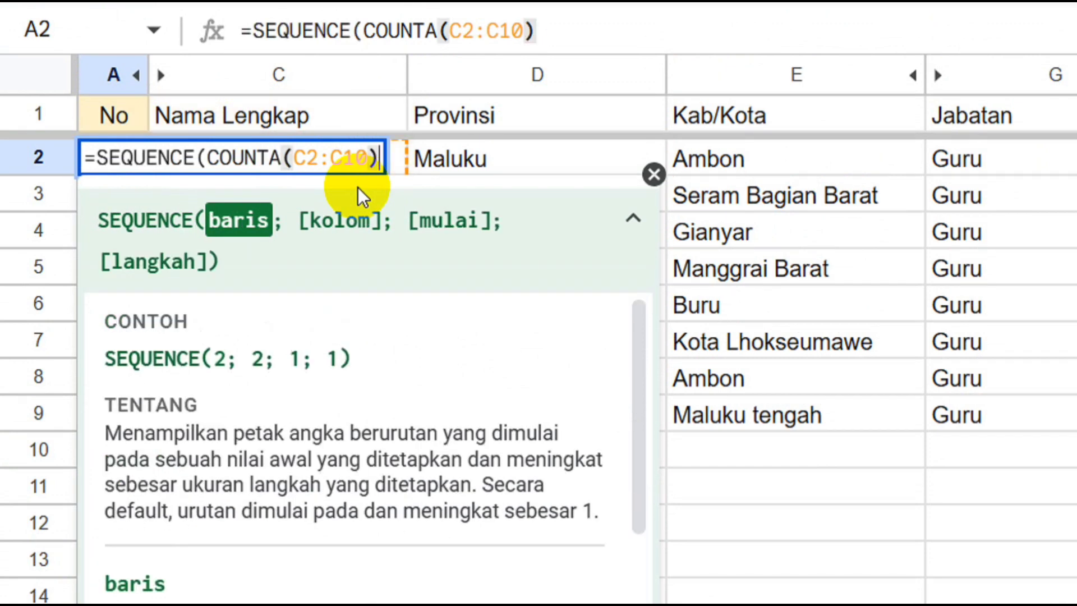
{"action": "key", "text": "Return"}
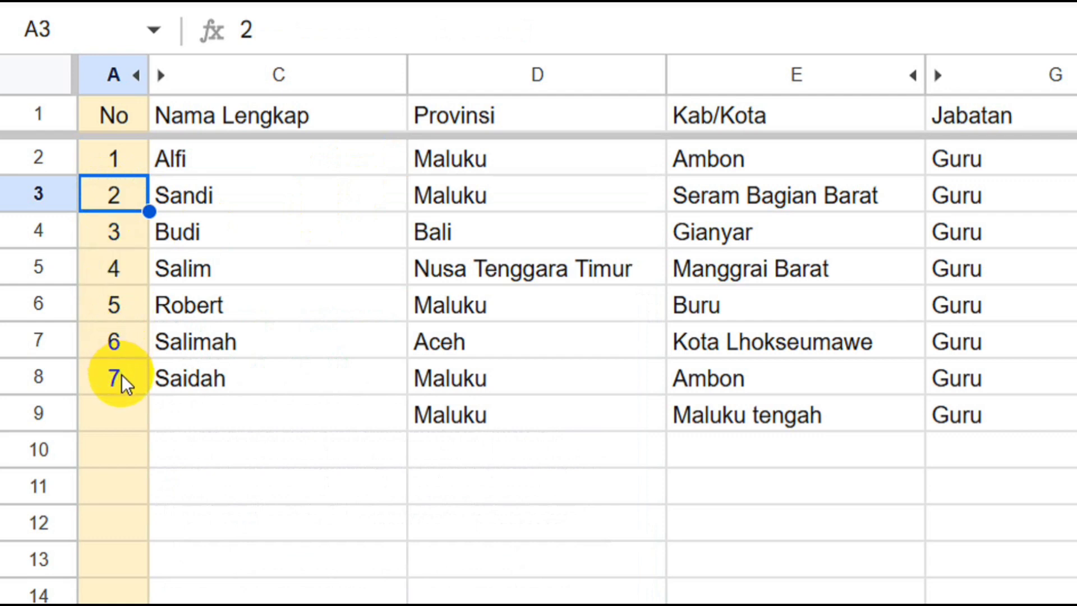
- Enter the names Ali, Saima and Arman in C9:C11, then select A11
{"action": "left_click", "coordinate": [197, 413]}
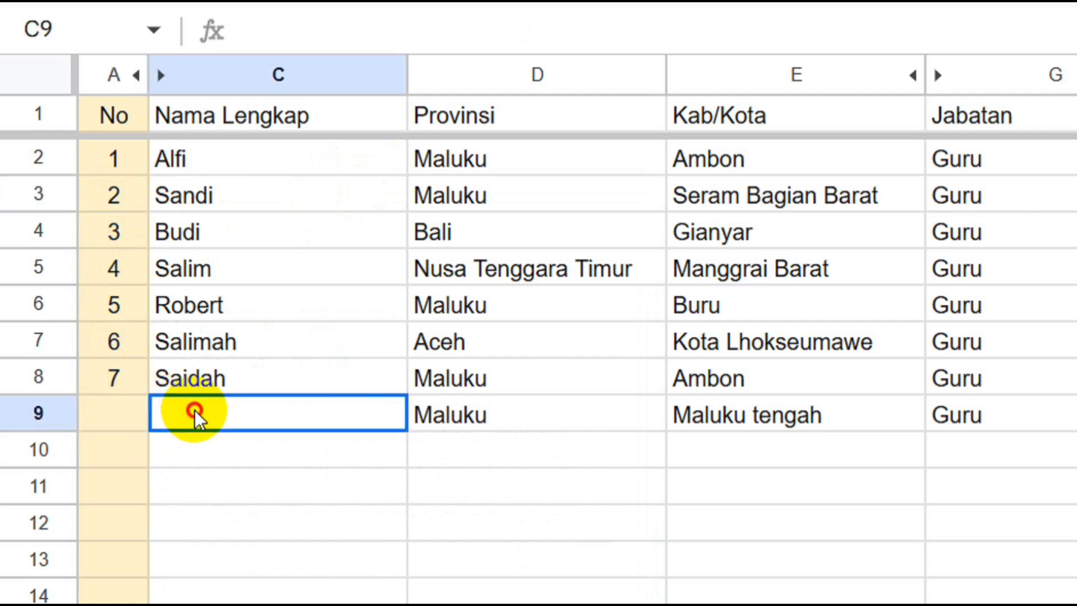
{"action": "type", "text": "Al"}
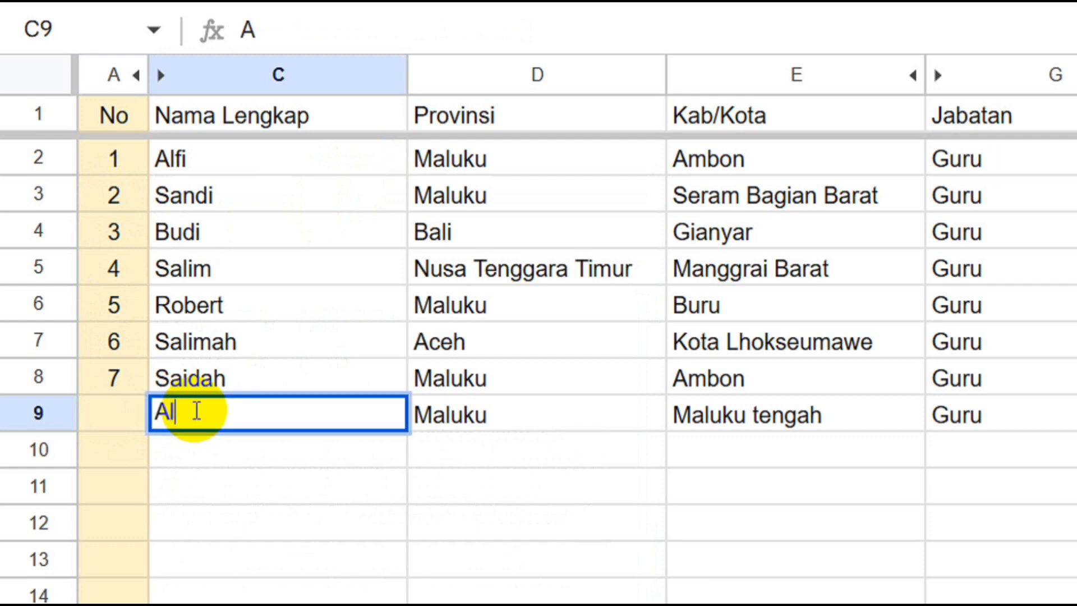
{"action": "type", "text": "i"}
{"action": "key", "text": "Return"}
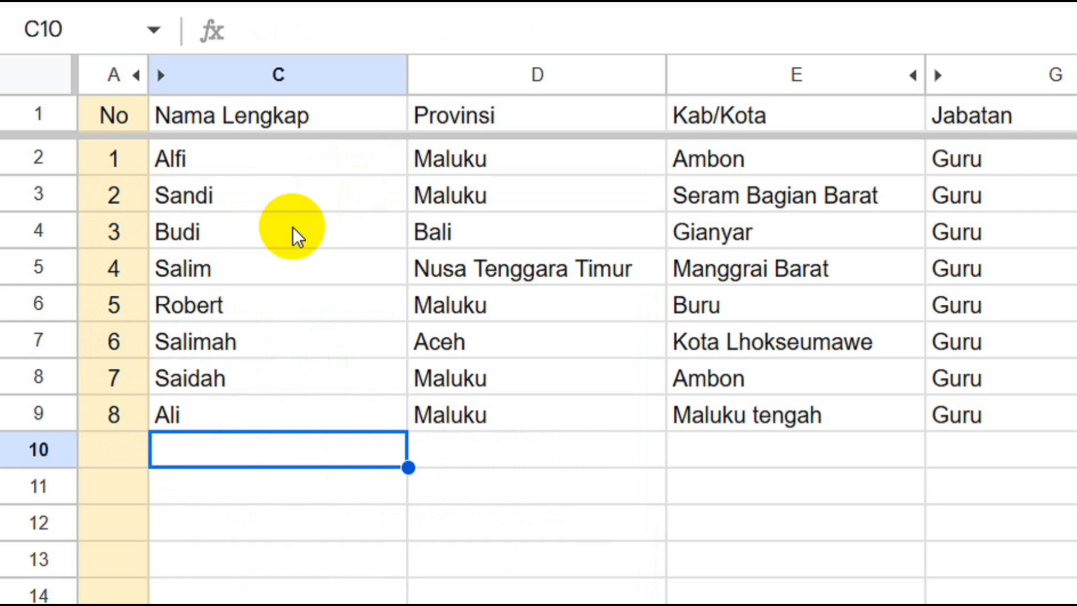
{"action": "type", "text": "Sand"}
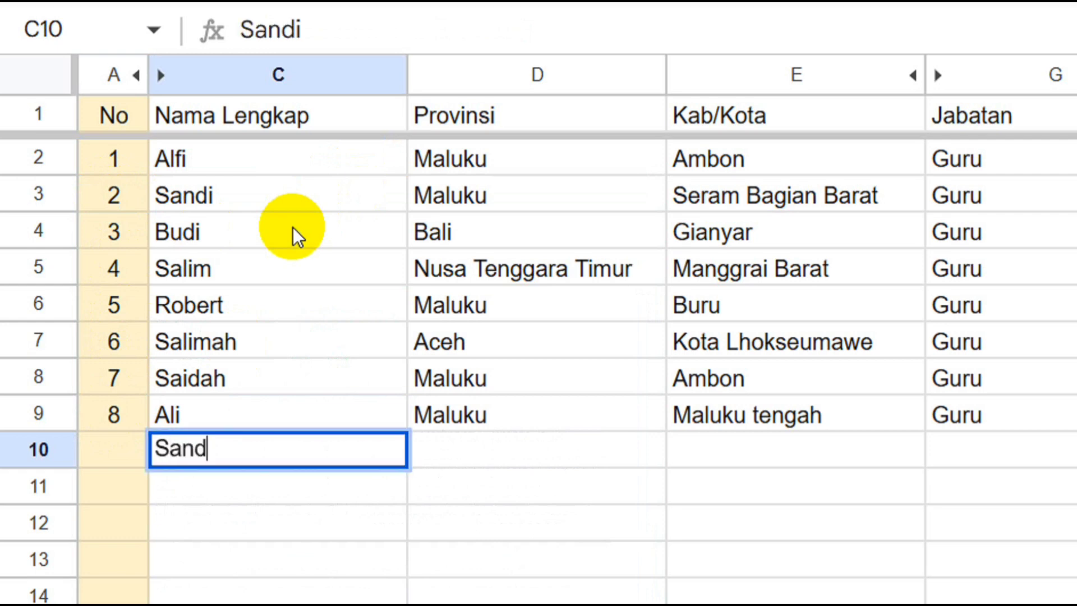
{"action": "type", "text": "i"}
{"action": "key", "text": "BackSpace"}
{"action": "key", "text": "BackSpace"}
{"action": "key", "text": "BackSpace"}
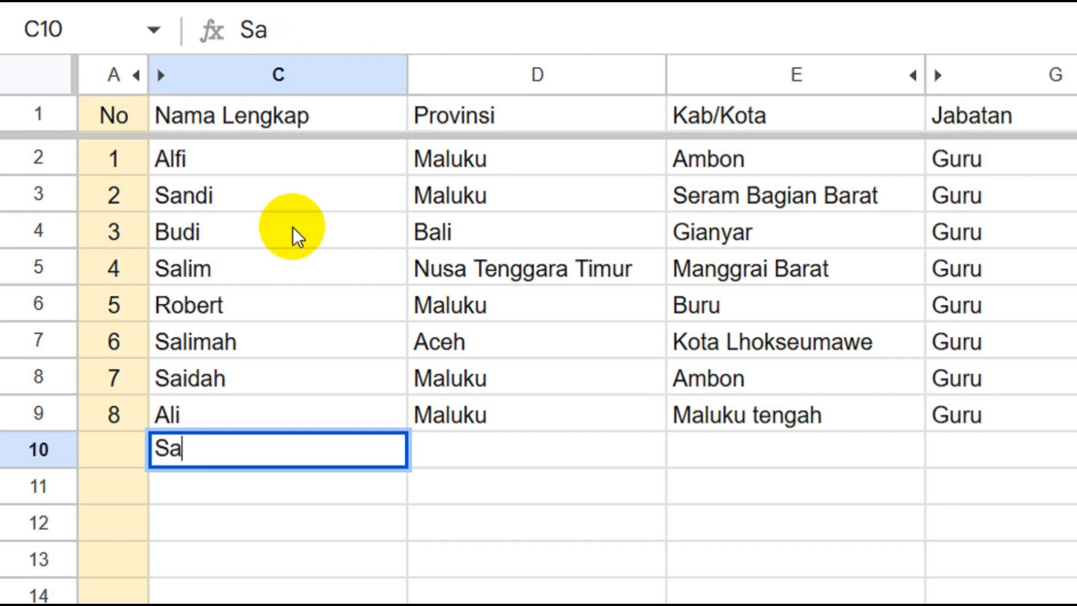
{"action": "type", "text": "ima"}
{"action": "key", "text": "Return"}
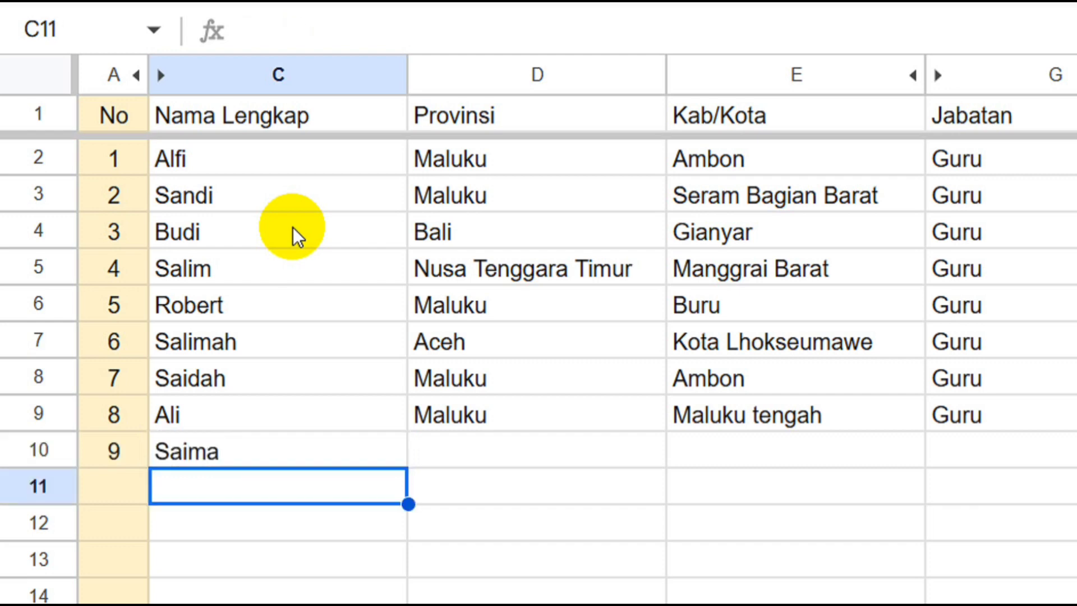
{"action": "type", "text": "Arman"}
{"action": "key", "text": "Return"}
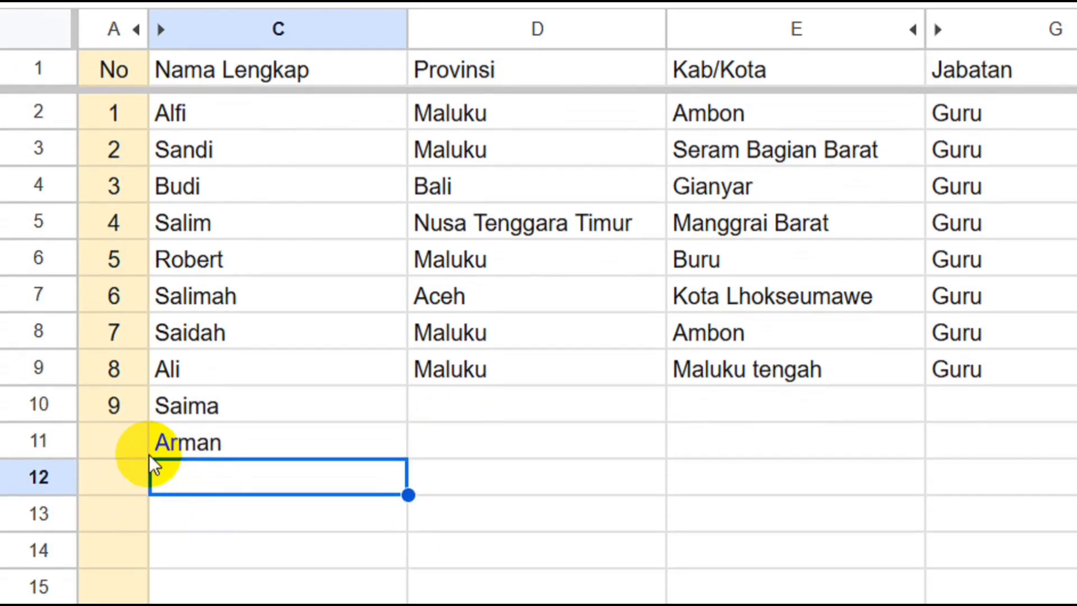
{"action": "left_click", "coordinate": [133, 487]}
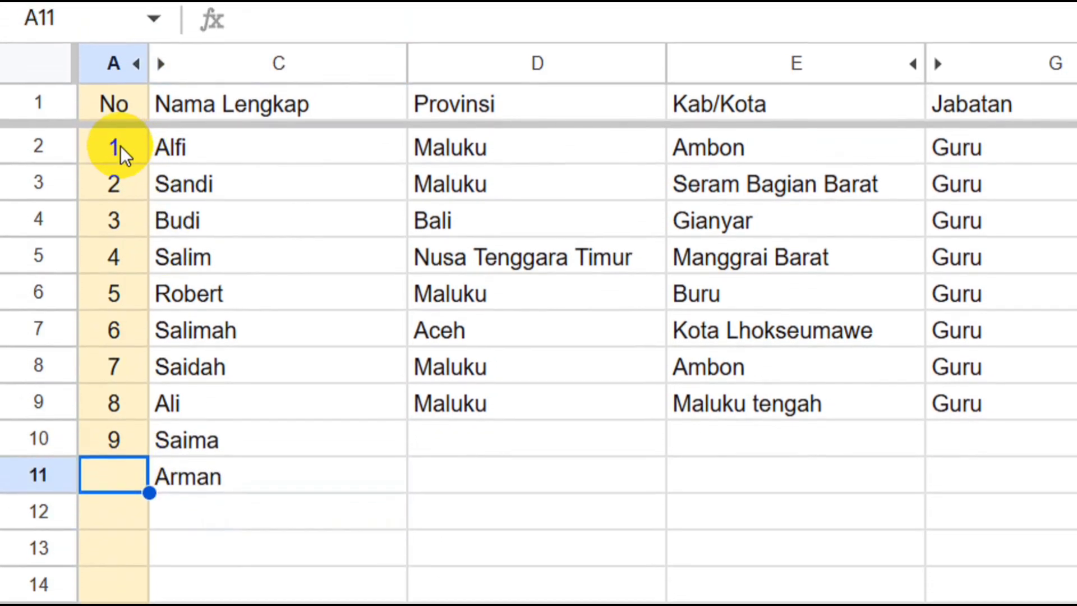
- Edit A2 to =SEQUENCE(COUNTA(C2:C100)) so Arman in row 11 gets number 10
{"action": "double_click", "coordinate": [120, 155]}
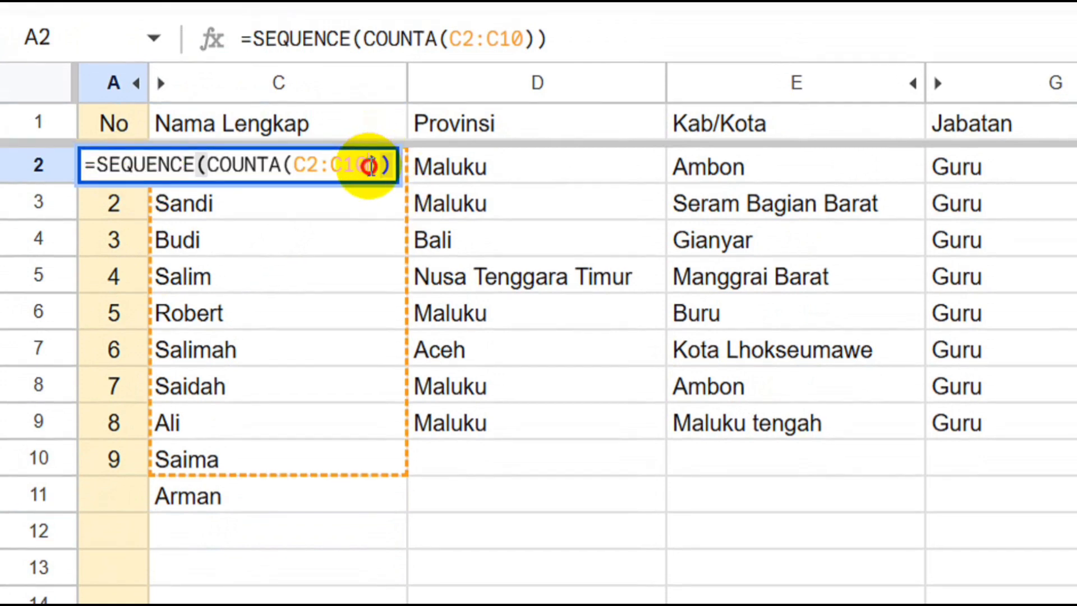
{"action": "left_click", "coordinate": [371, 166]}
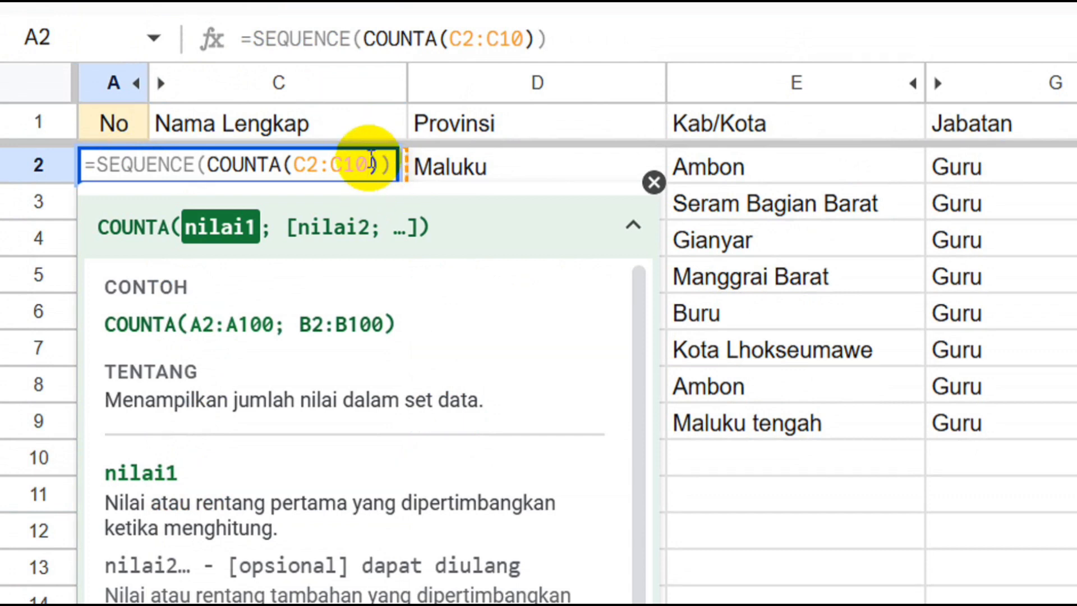
{"action": "type", "text": "0"}
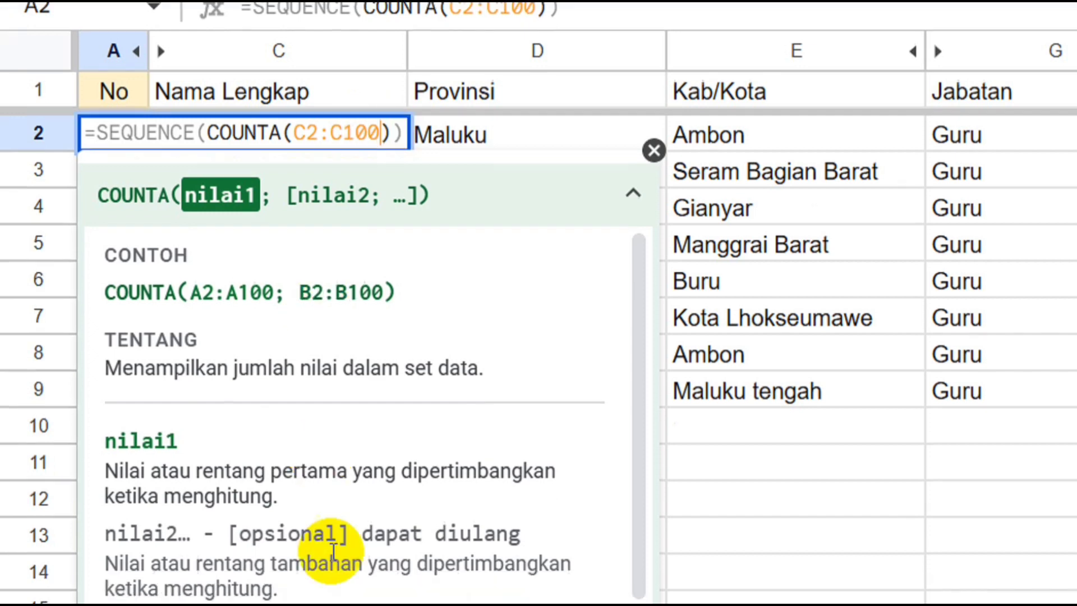
{"action": "scroll", "coordinate": [299, 454], "scroll_direction": "down", "scroll_amount": 3}
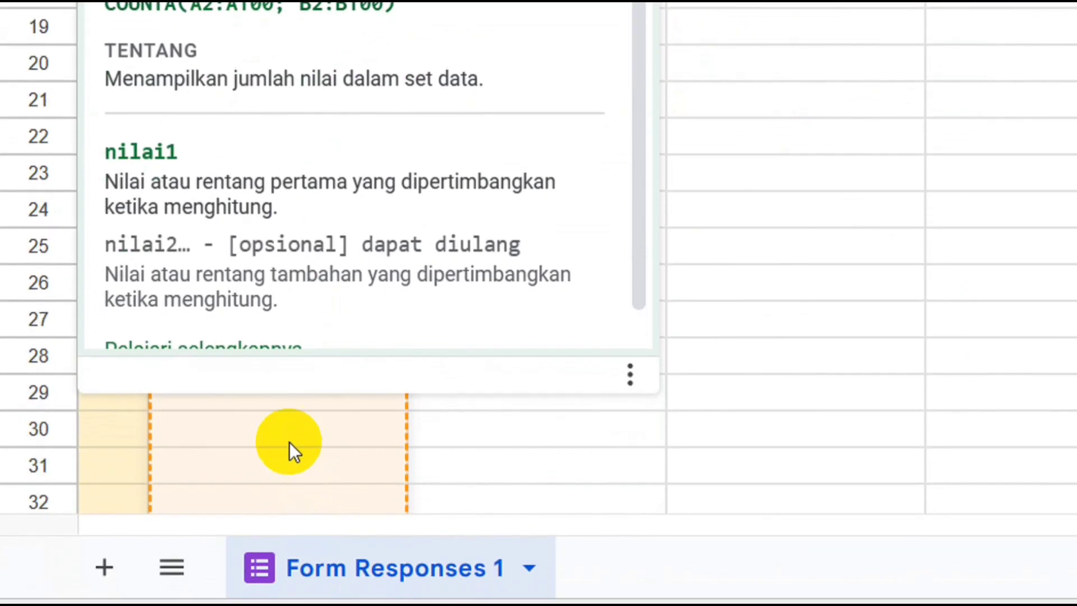
{"action": "scroll", "coordinate": [289, 448], "scroll_direction": "down", "scroll_amount": 4}
{"action": "scroll", "coordinate": [265, 448], "scroll_direction": "down", "scroll_amount": 5}
{"action": "scroll", "coordinate": [264, 450], "scroll_direction": "down", "scroll_amount": 6}
{"action": "scroll", "coordinate": [268, 449], "scroll_direction": "down", "scroll_amount": 5}
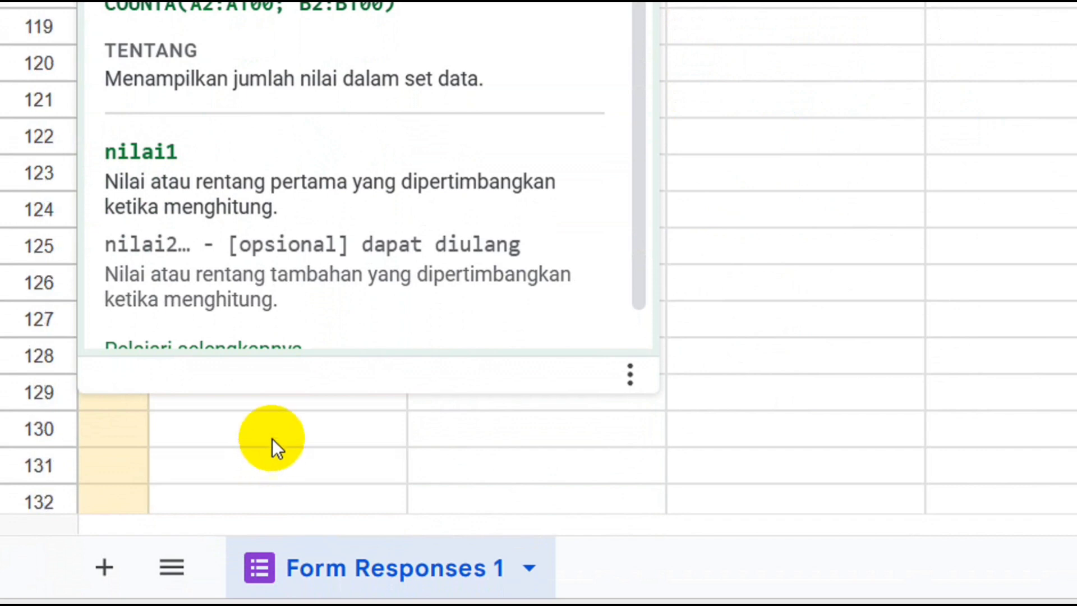
{"action": "scroll", "coordinate": [271, 443], "scroll_direction": "down", "scroll_amount": 2}
{"action": "scroll", "coordinate": [196, 443], "scroll_direction": "down", "scroll_amount": 5}
{"action": "scroll", "coordinate": [121, 432], "scroll_direction": "down", "scroll_amount": 3}
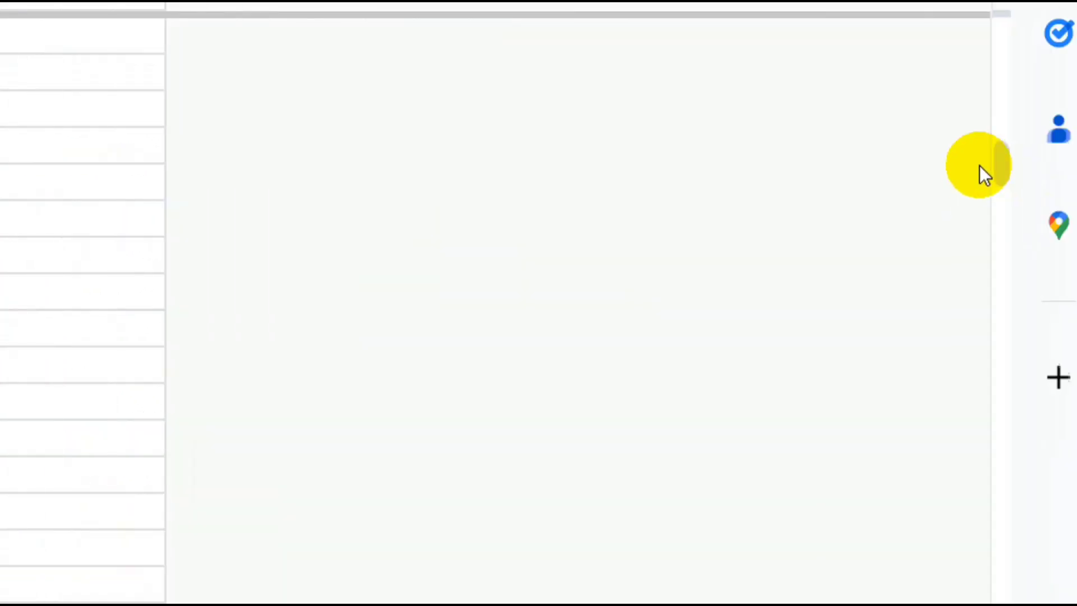
{"action": "left_click_drag", "start_coordinate": [937, 163], "coordinate": [937, 45]}
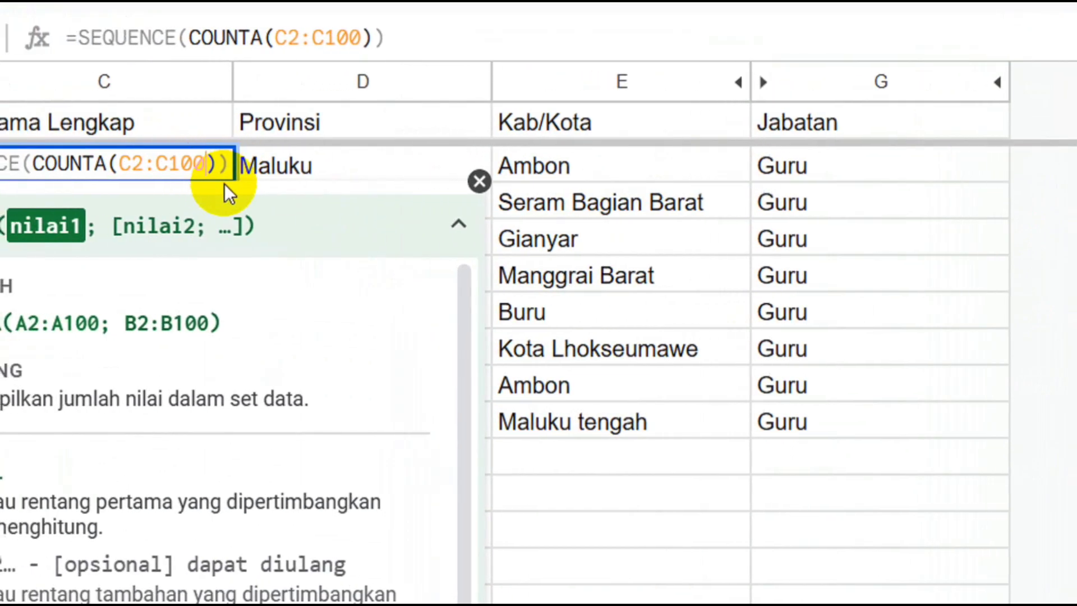
{"action": "key", "text": "Return"}
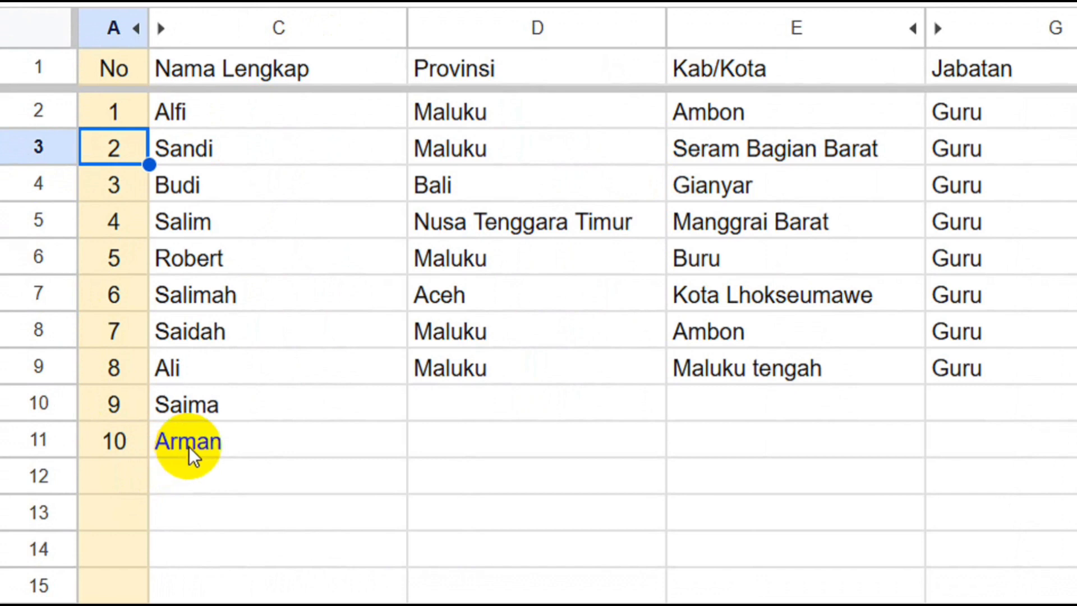
- Clear the names from C11 up through C3, one cell at a time
{"action": "left_click", "coordinate": [191, 456]}
{"action": "key", "text": "Delete"}
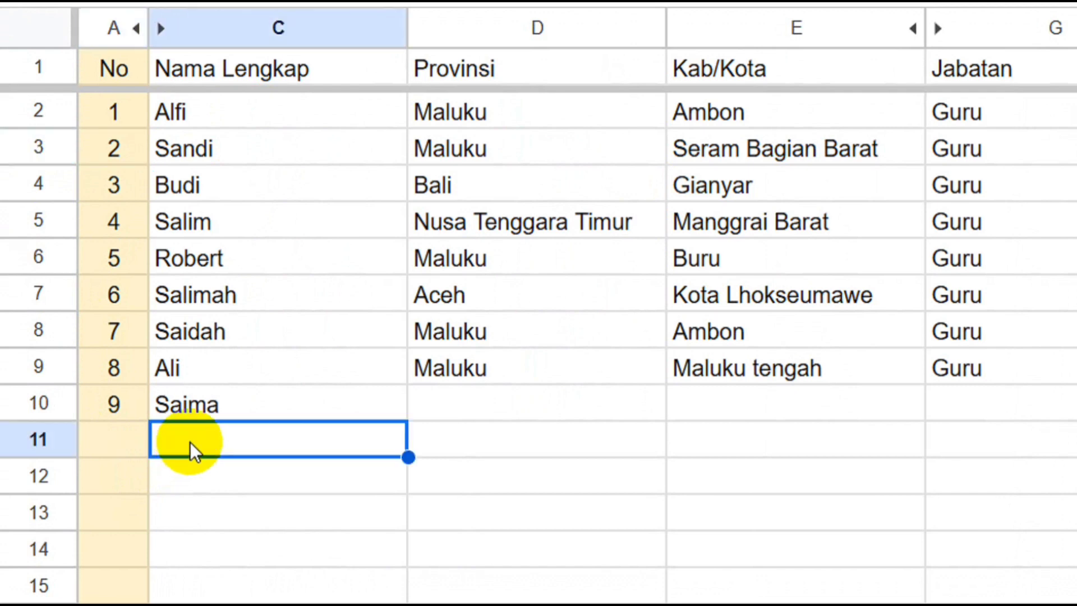
{"action": "left_click", "coordinate": [190, 415]}
{"action": "key", "text": "Delete"}
{"action": "left_click", "coordinate": [189, 366]}
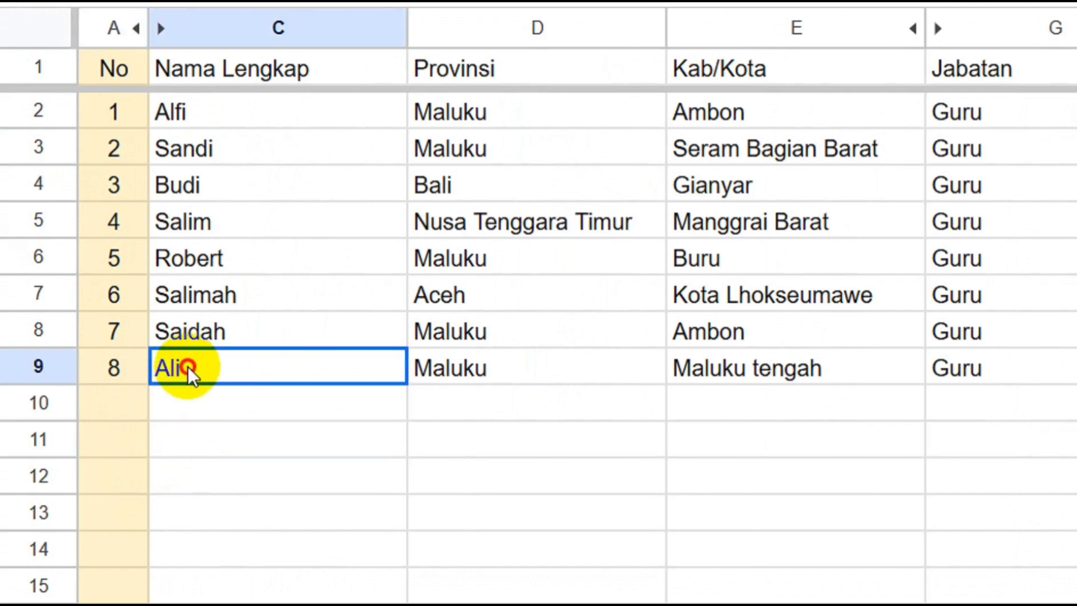
{"action": "left_click", "coordinate": [191, 331]}
{"action": "key", "text": "Delete"}
{"action": "left_click", "coordinate": [190, 295]}
{"action": "key", "text": "Delete"}
{"action": "left_click", "coordinate": [185, 258]}
{"action": "key", "text": "Delete"}
{"action": "left_click", "coordinate": [182, 222]}
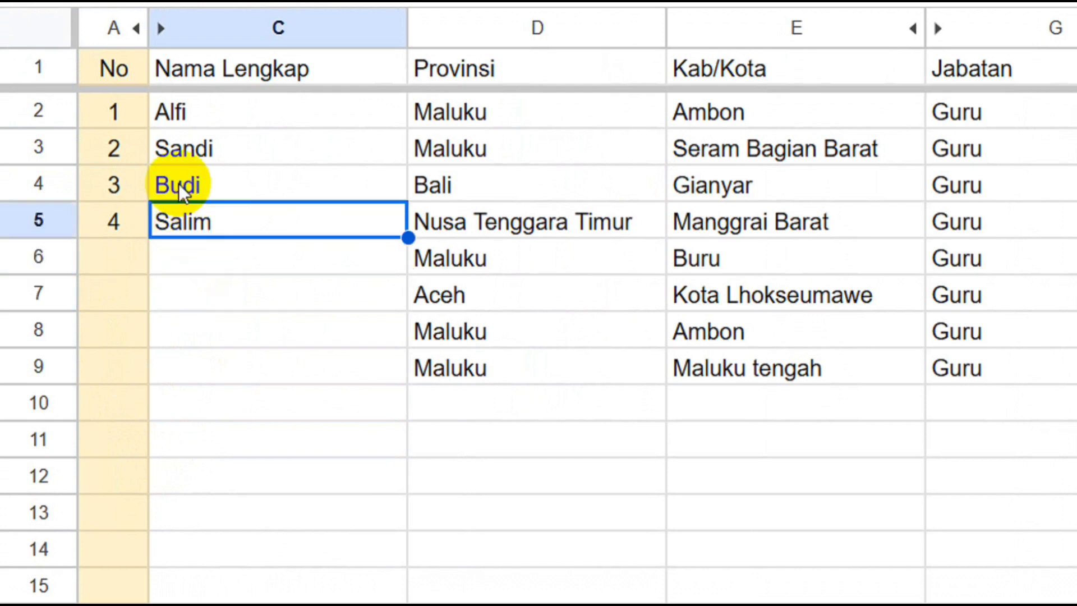
{"action": "key", "text": "Delete"}
{"action": "left_click", "coordinate": [181, 185]}
{"action": "key", "text": "Delete"}
{"action": "left_click", "coordinate": [182, 151]}
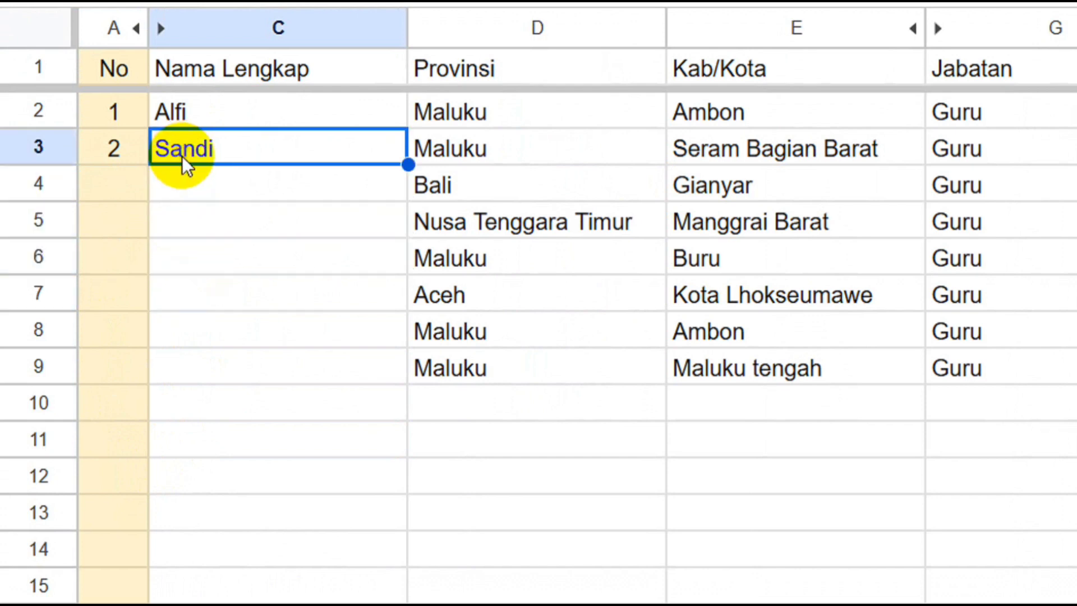
{"action": "key", "text": "Delete"}
- Enter the name Ali in C3
{"action": "type", "text": "A"}
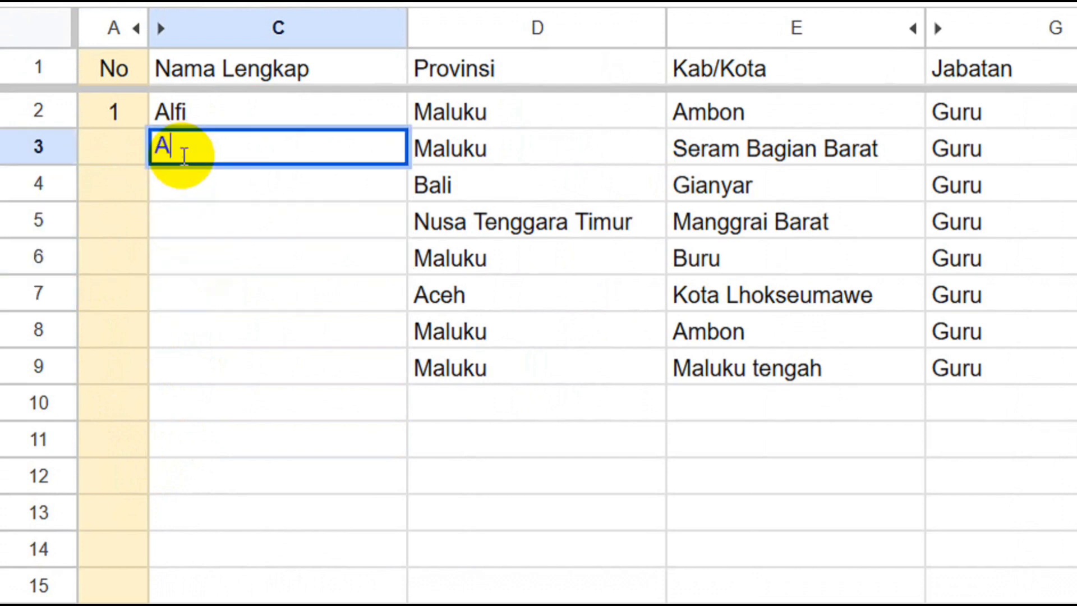
{"action": "type", "text": "lf"}
{"action": "key", "text": "BackSpace"}
{"action": "type", "text": "i"}
{"action": "key", "text": "Return"}
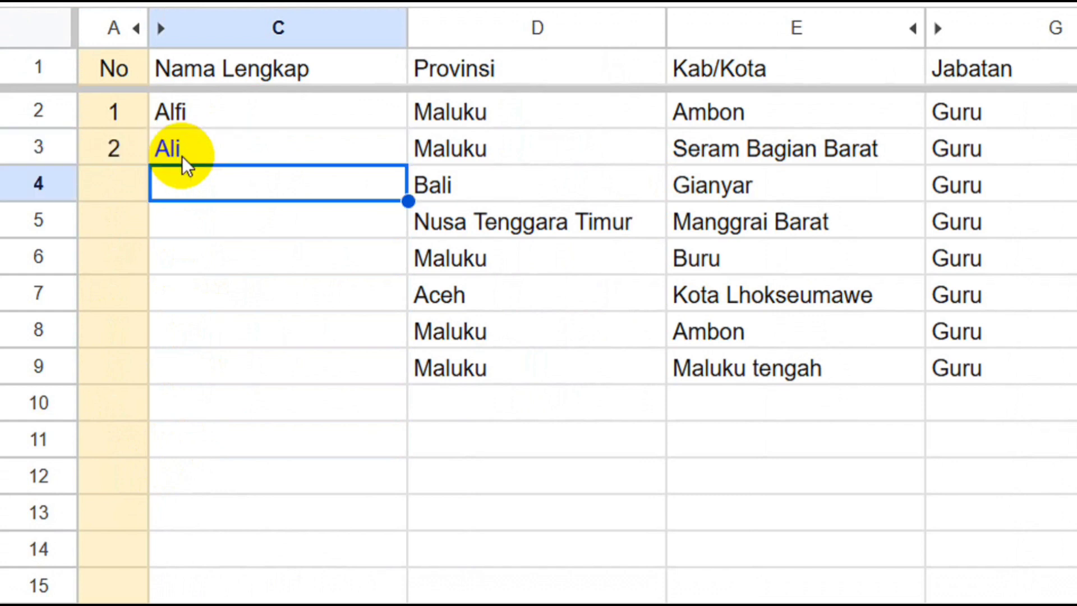